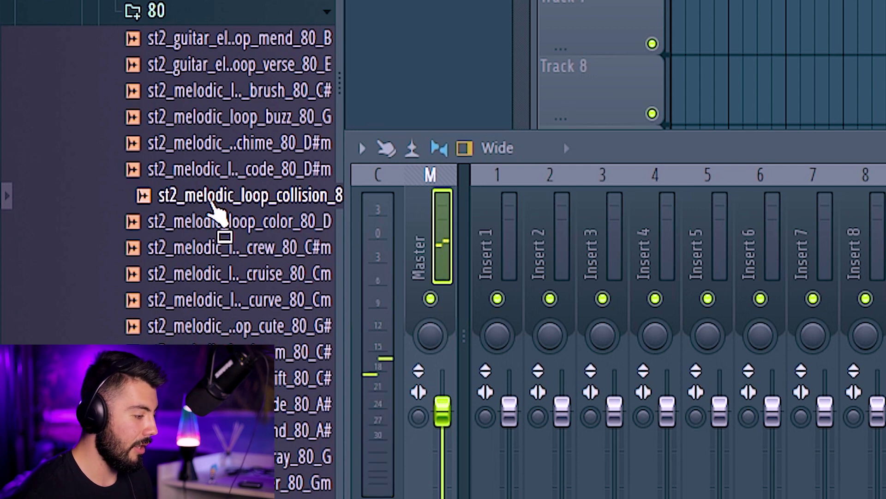
- Place the st2_melodic_loop_collision_80_C#m loop on Track 5 and retune it with the PITCH knob
drag(215, 213, 292, 130)
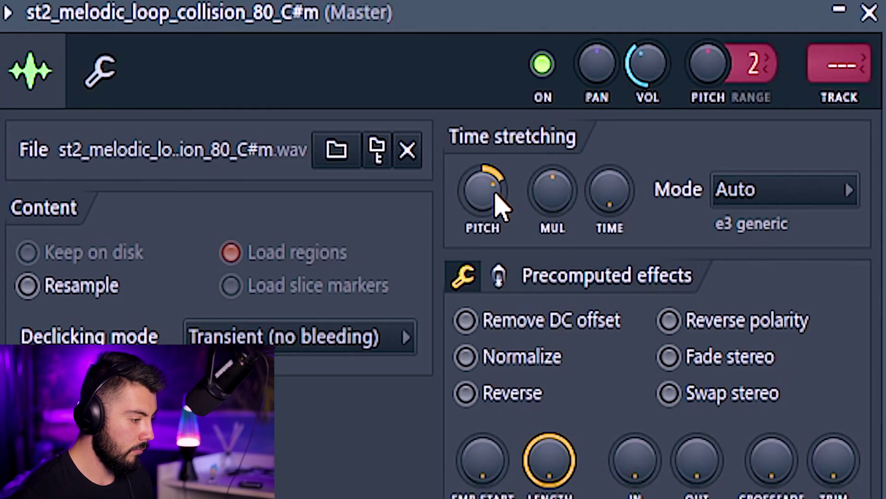
mouse_move(494, 198)
mouse_down()
mouse_move(494, 189)
mouse_move(489, 206)
mouse_up()
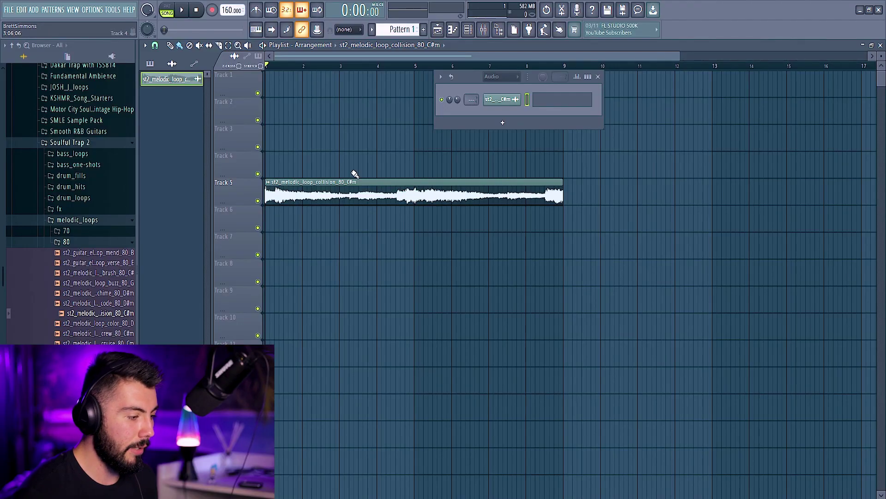
- Move the collision loop clip down to Track 7 and bring up the plugin list for the first mixer FX slot
drag(345, 191, 327, 249)
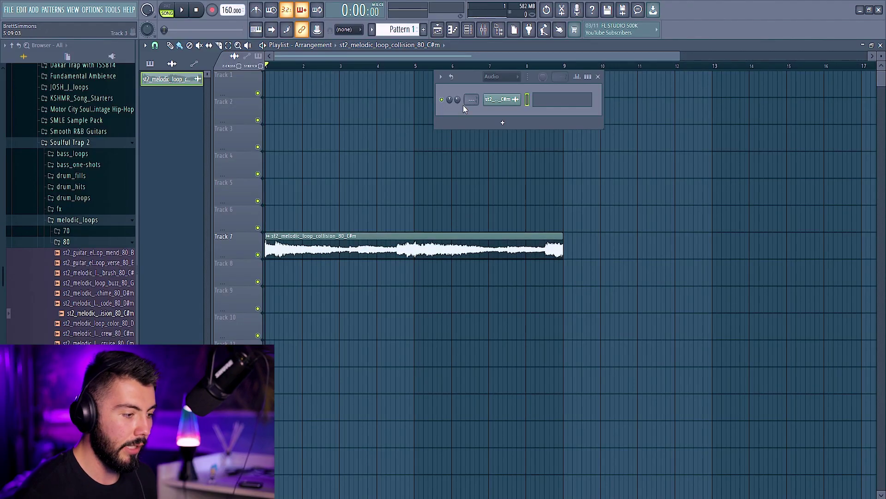
click(483, 31)
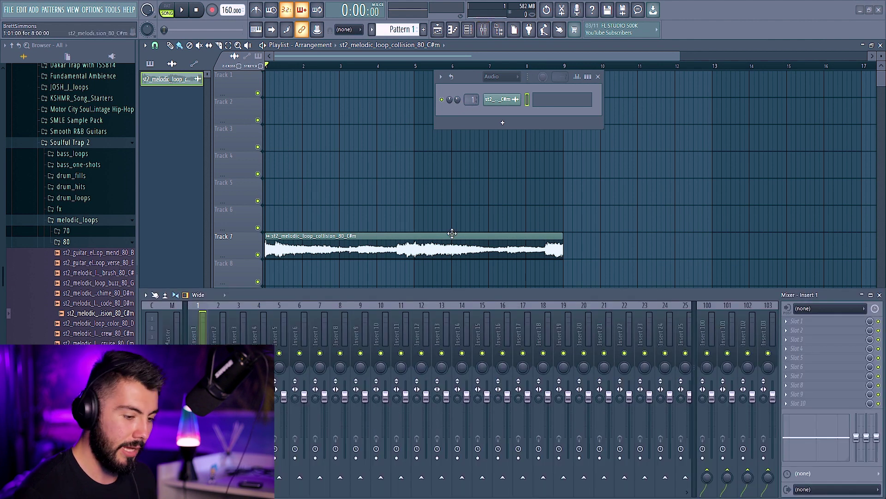
click(803, 321)
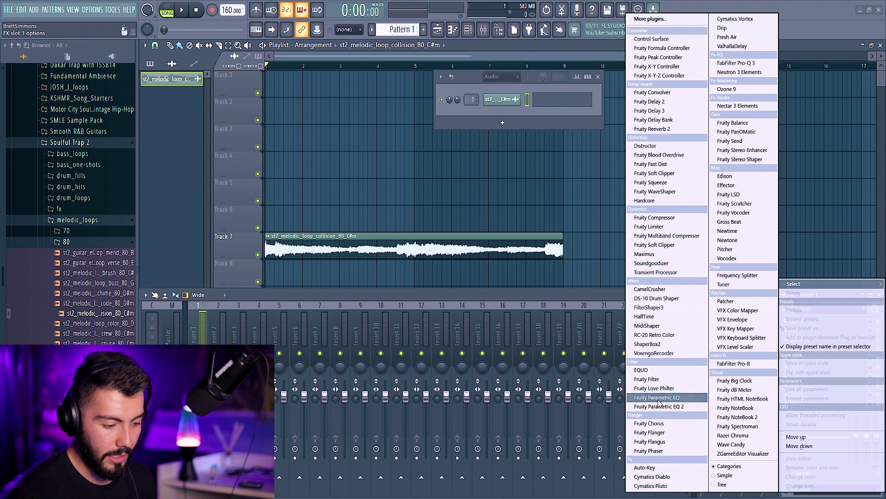
- Load FilterShaper3 on Insert 1 and audition Slight Phaser, WahWah hard and slow, and EQ Old Telephone presets
click(663, 311)
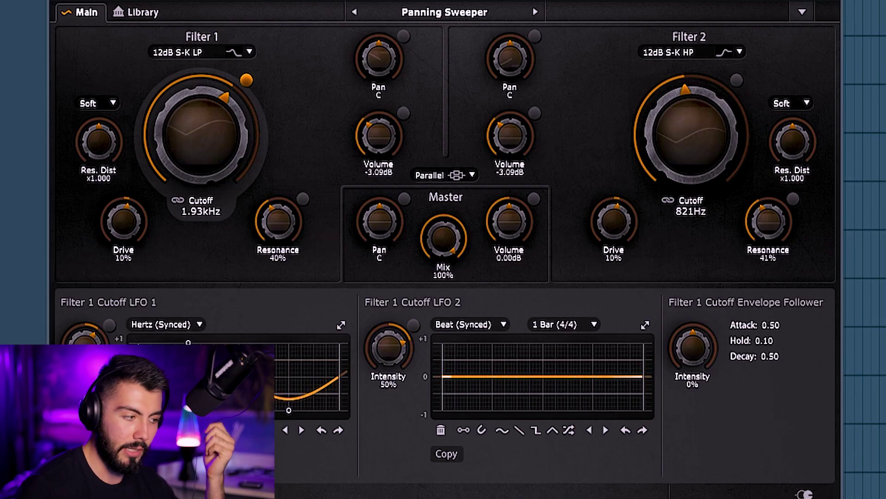
click(137, 12)
click(143, 69)
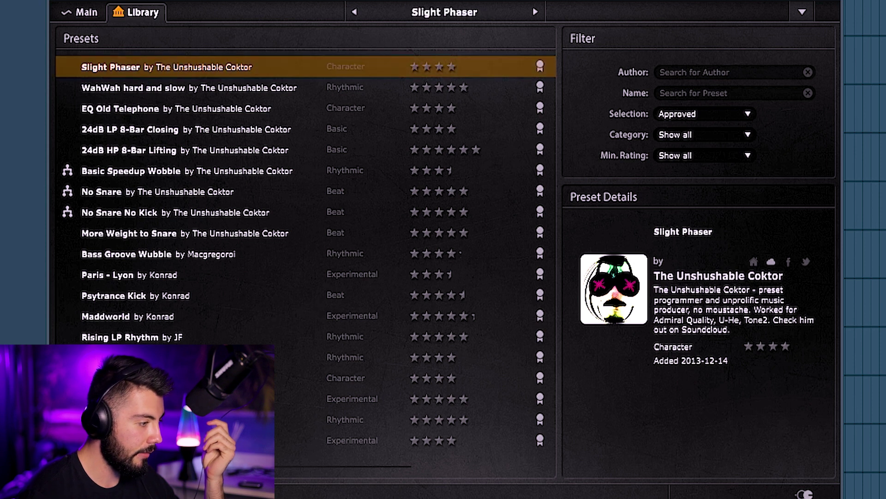
click(175, 89)
click(177, 108)
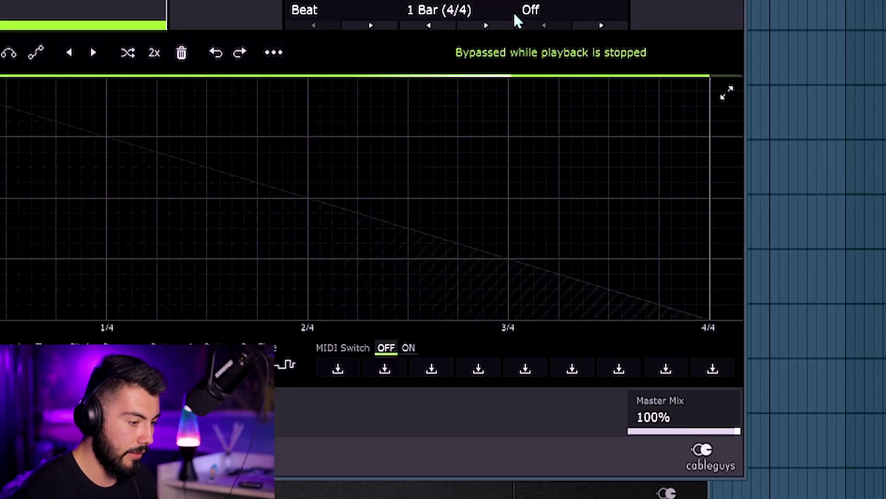
- Set ShaperBox2's LFO length to 8 Bars and draw a dip into its curve while playing
click(505, 10)
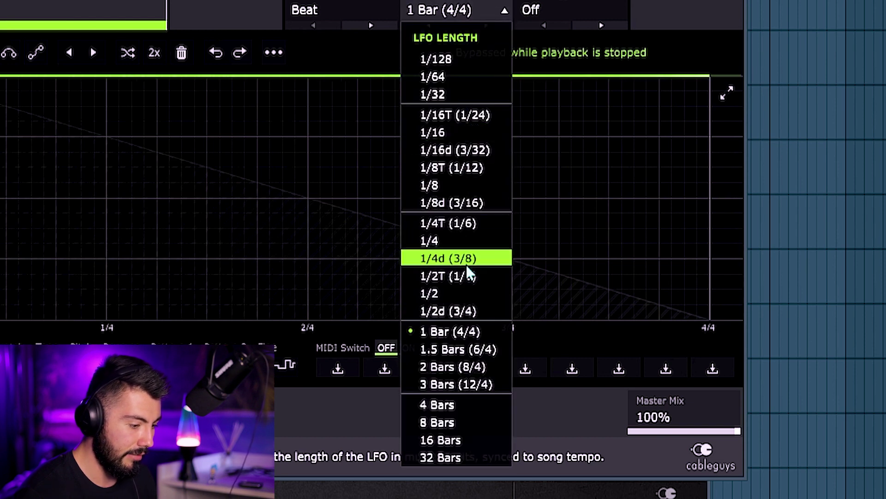
click(454, 406)
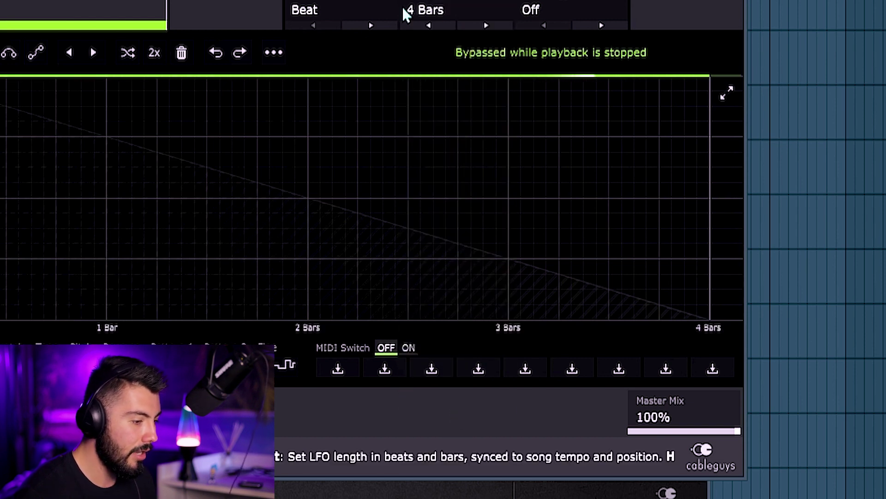
click(502, 18)
click(466, 421)
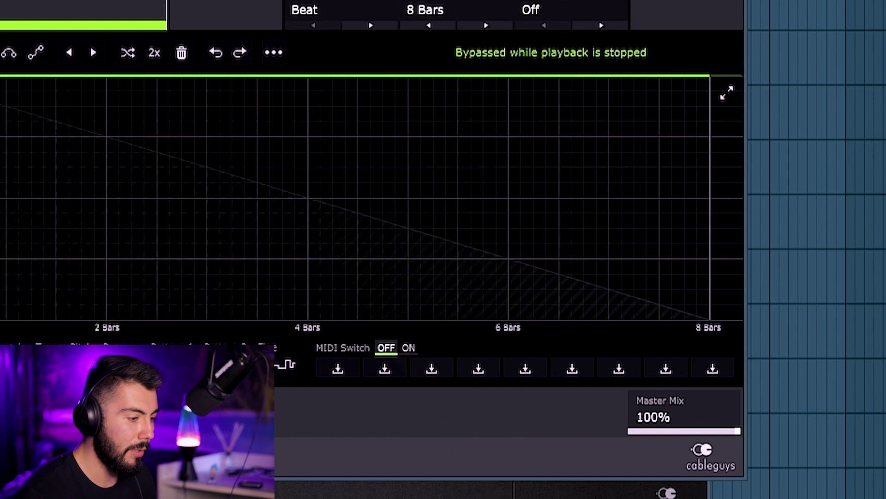
key(space)
click(307, 135)
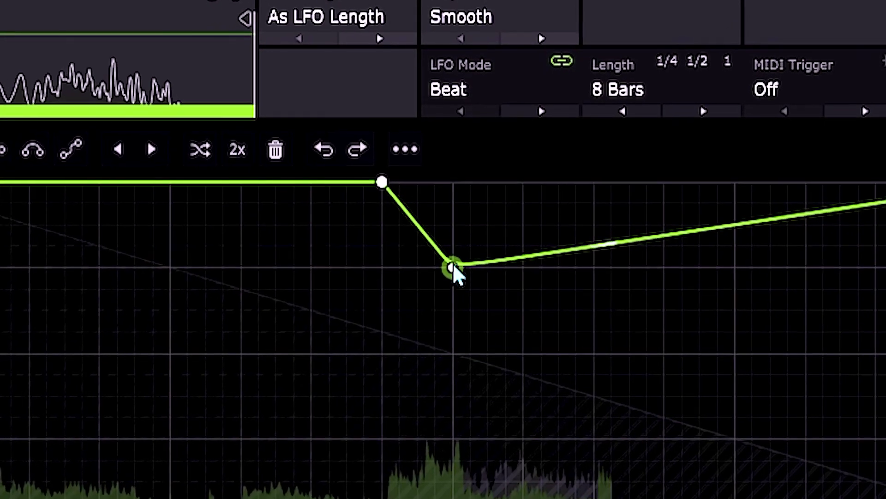
drag(455, 270, 455, 224)
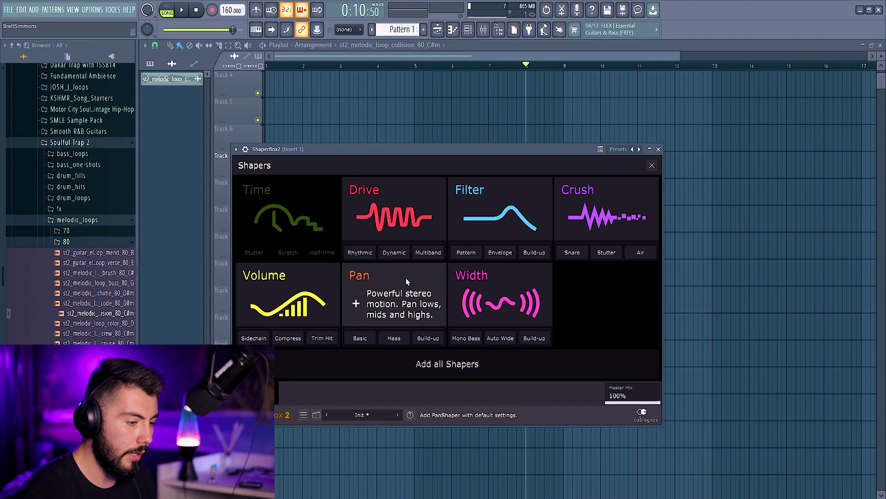
- Add a Drive shaper, set the LFOs to 2 Bars, and start the filter sweep at 3.73 kHz
click(405, 210)
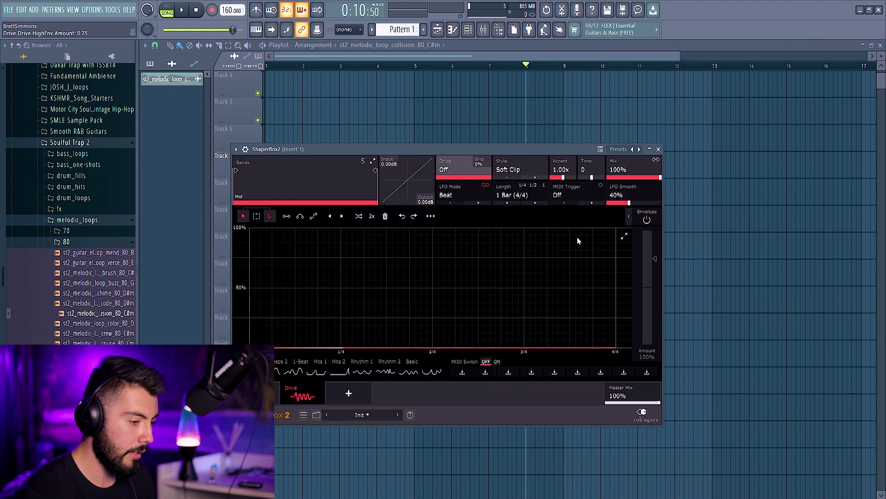
click(519, 199)
click(453, 367)
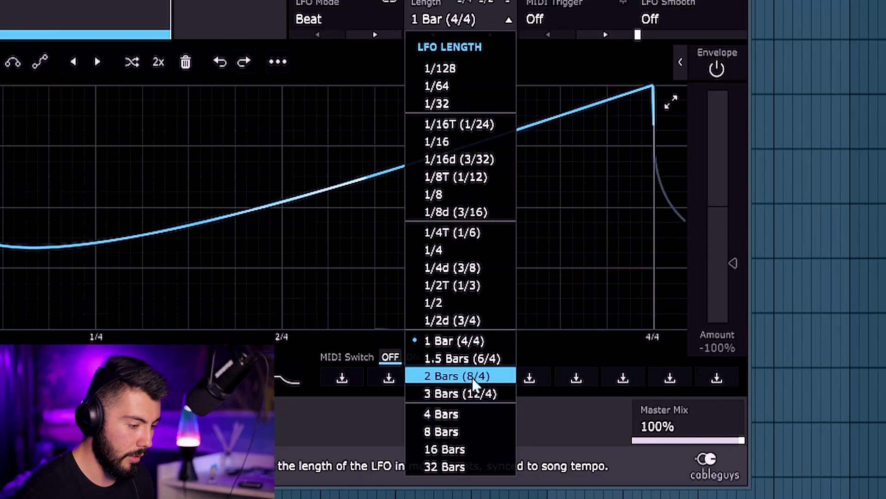
click(480, 376)
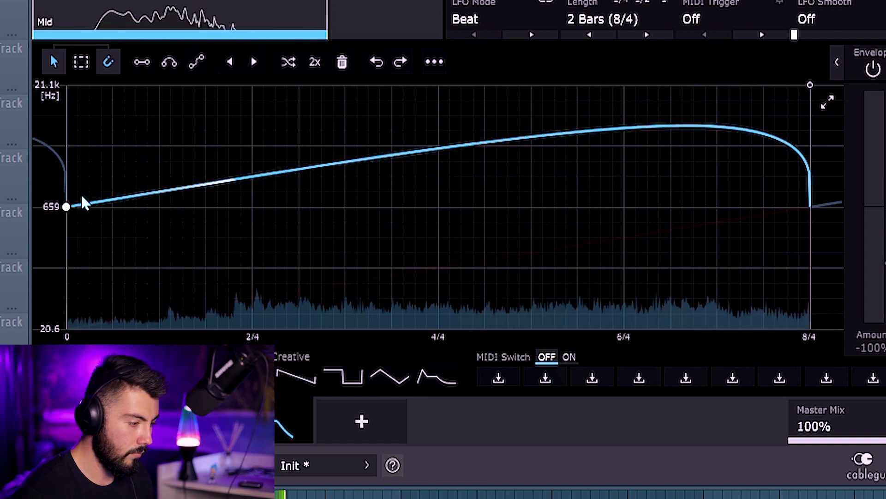
drag(66, 207, 66, 176)
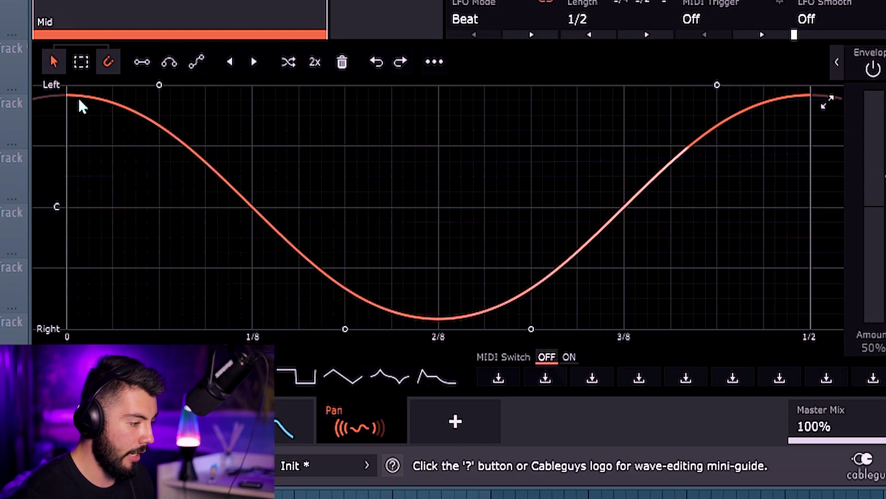
- Soften the pan swing by pulling the pan curve's peaks and troughs toward centre
drag(159, 85, 159, 146)
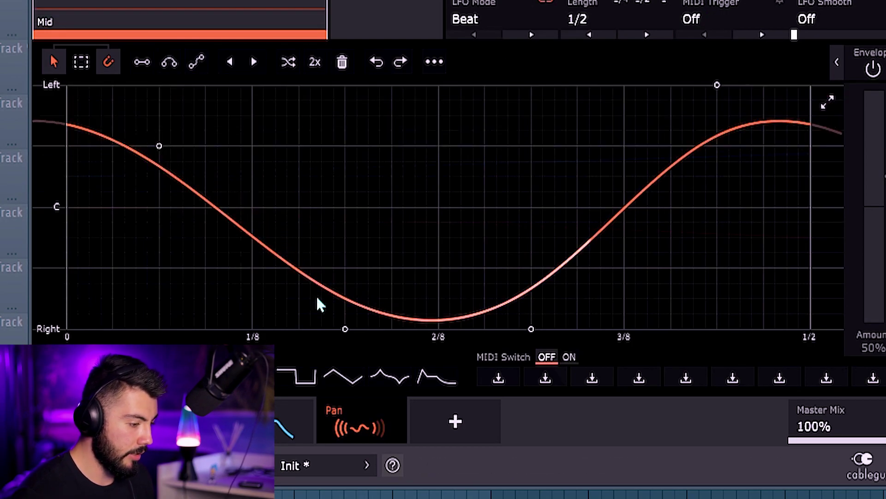
drag(345, 329, 346, 268)
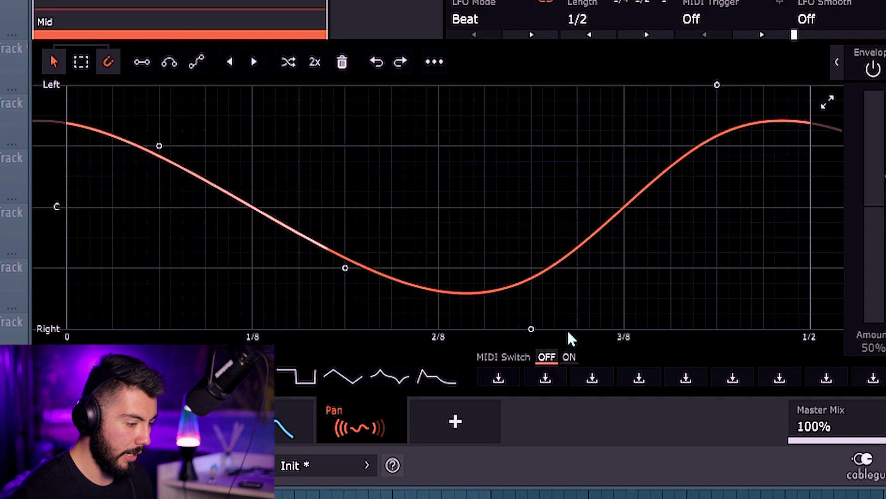
drag(531, 328, 531, 268)
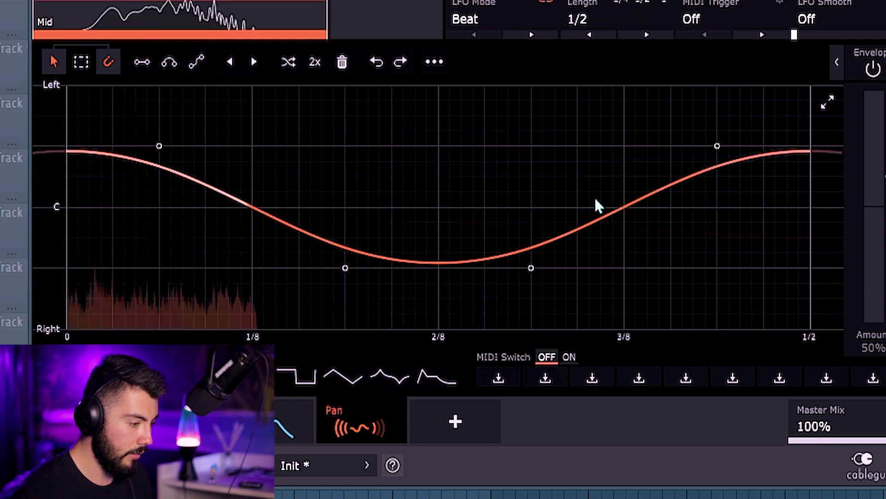
click(612, 27)
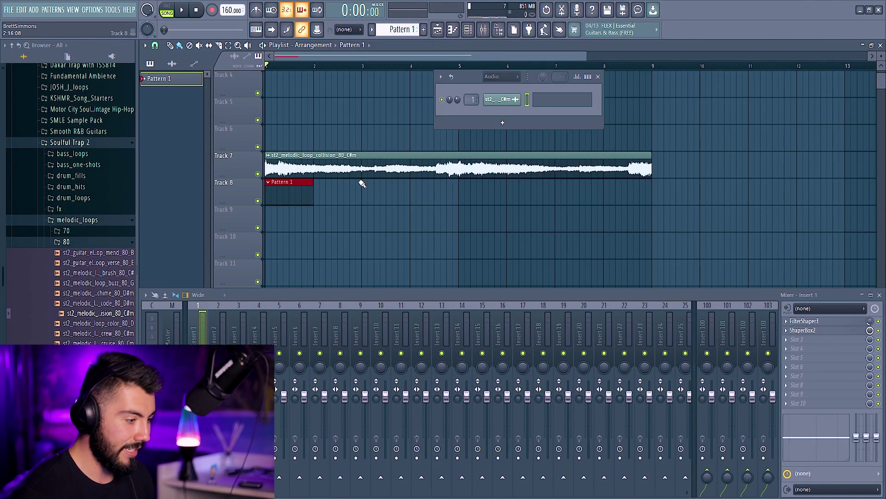
- Load the Curve2 synth and browse its preset library
click(492, 183)
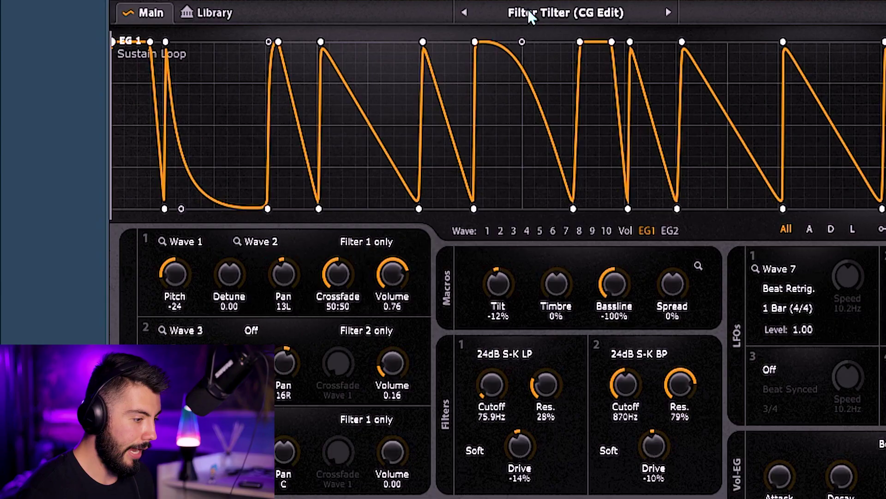
click(201, 12)
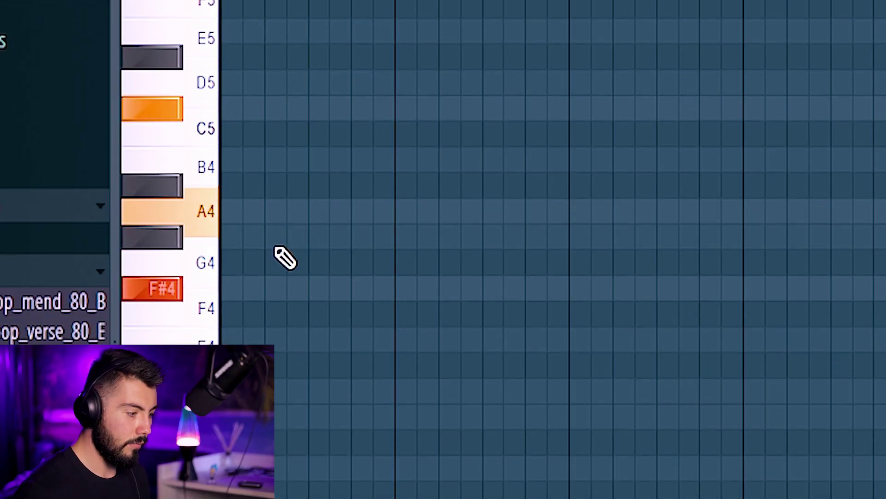
- Place an F#4 note at the pattern's start and play back the chord
click(272, 289)
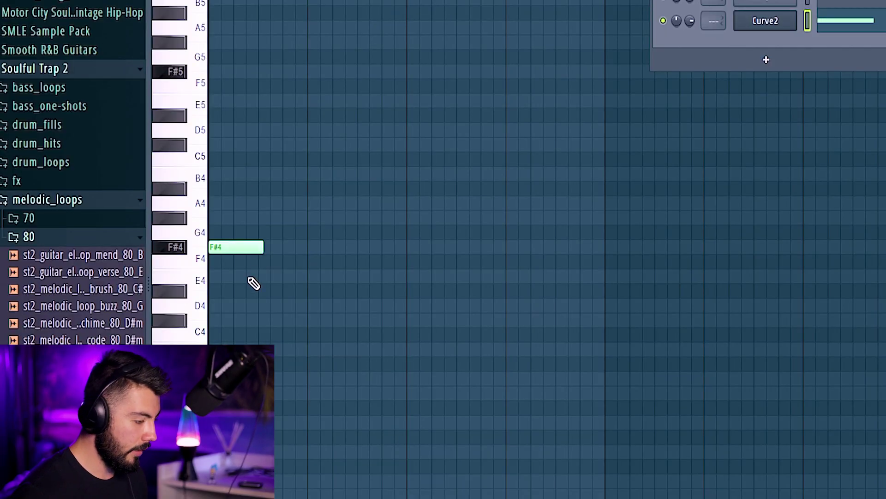
scroll(268, 285, up, 4)
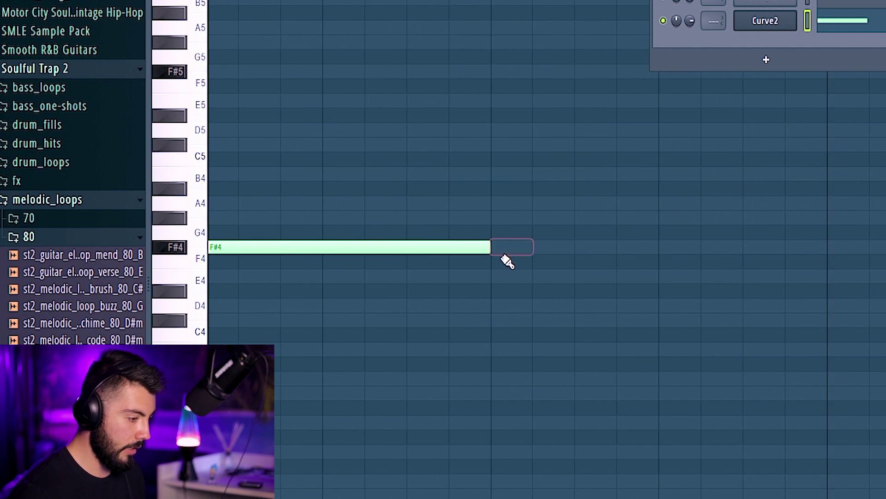
scroll(507, 261, down, 2)
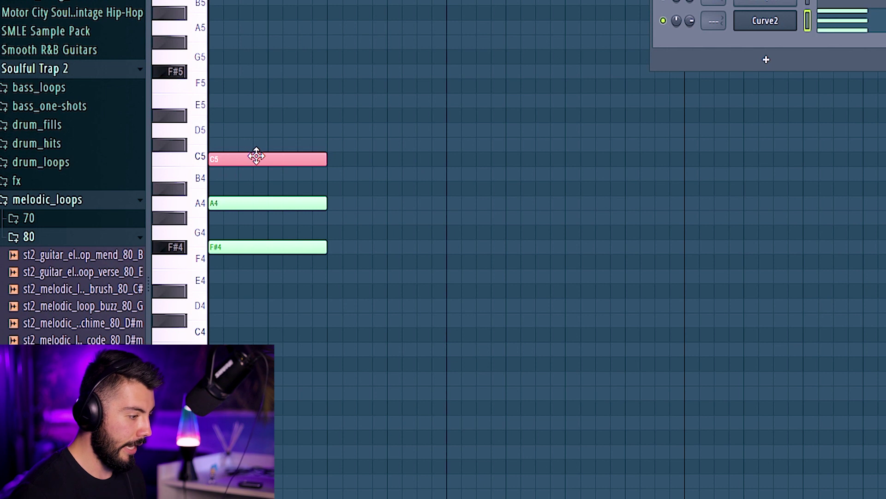
key(space)
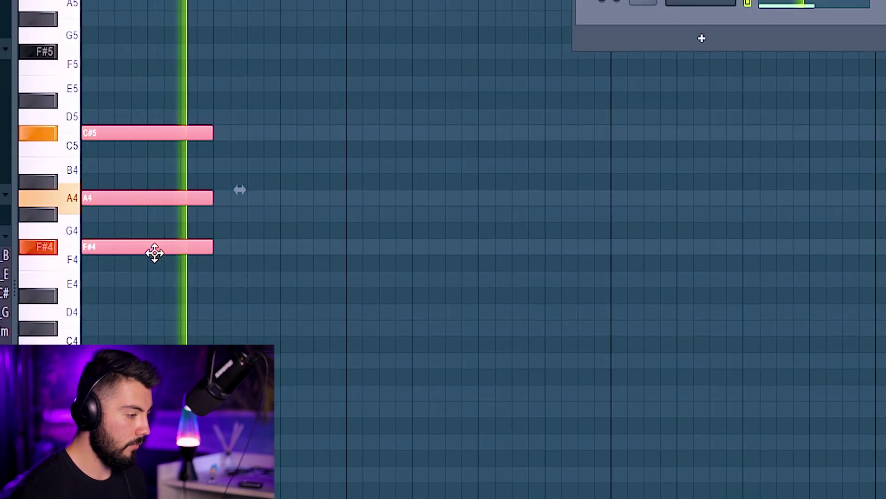
- Copy the chord to a later beat, raise its F4 to F#4, and add an A5 accent near bar 2
mouse_move(138, 246)
mouse_down()
mouse_move(683, 289)
mouse_move(665, 317)
mouse_up()
click(651, 388)
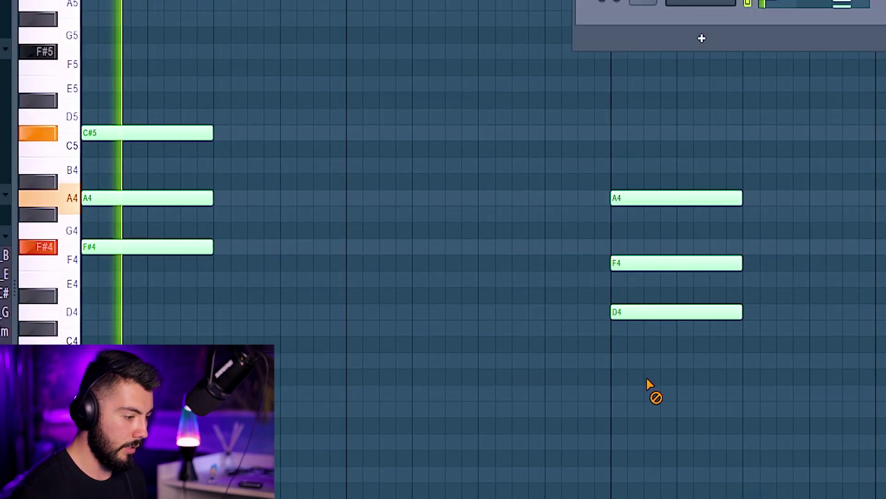
drag(652, 267, 651, 245)
scroll(588, 302, down, 2)
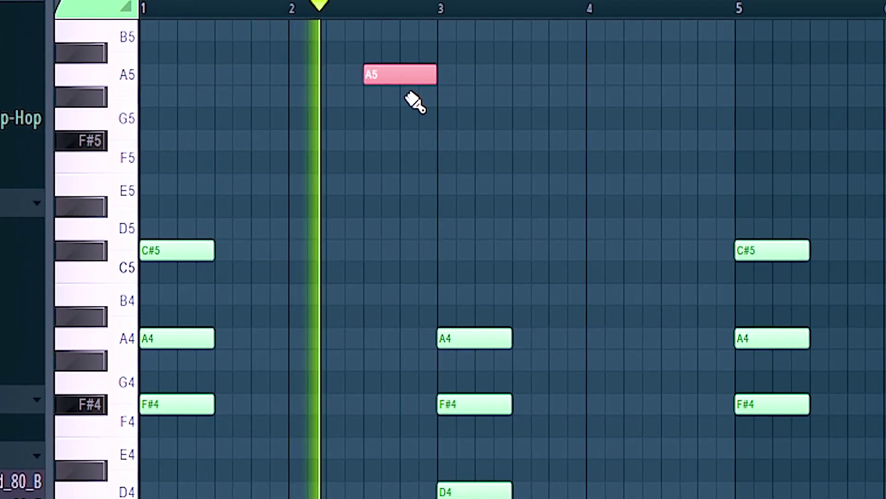
click(408, 94)
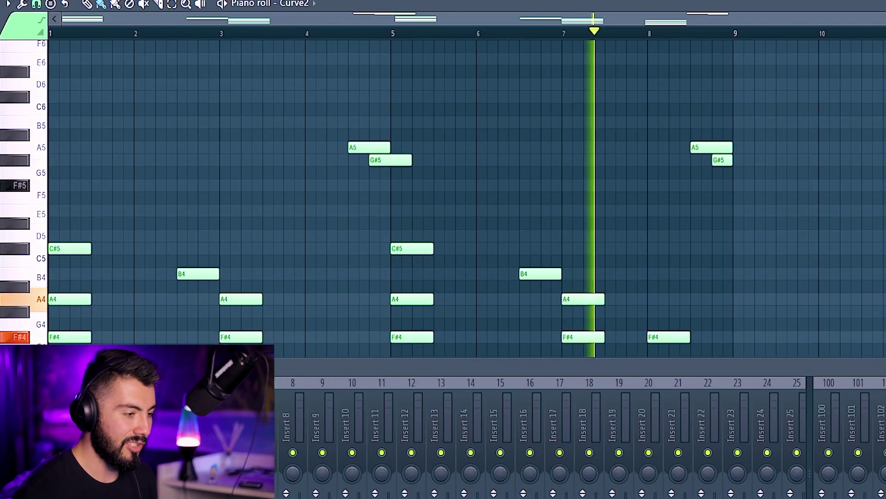
key(F9)
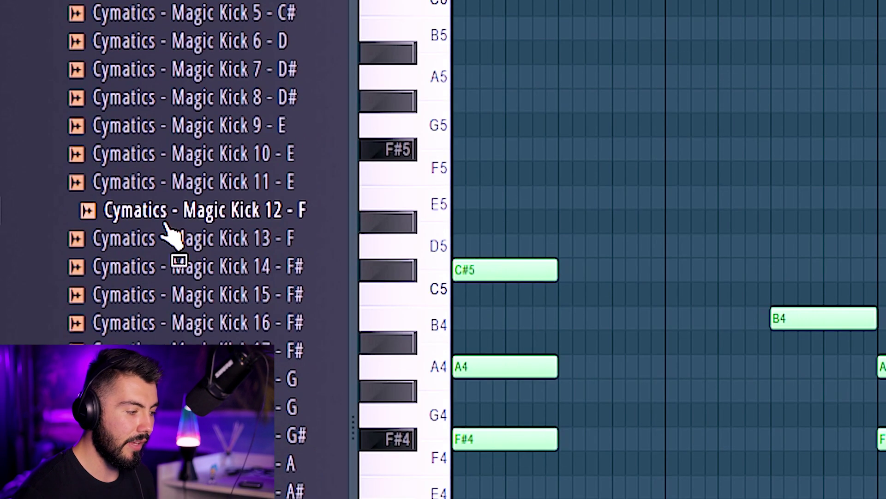
- Add two C5 Magic Kick 12 hits under the chords and close the channel settings window
key(space)
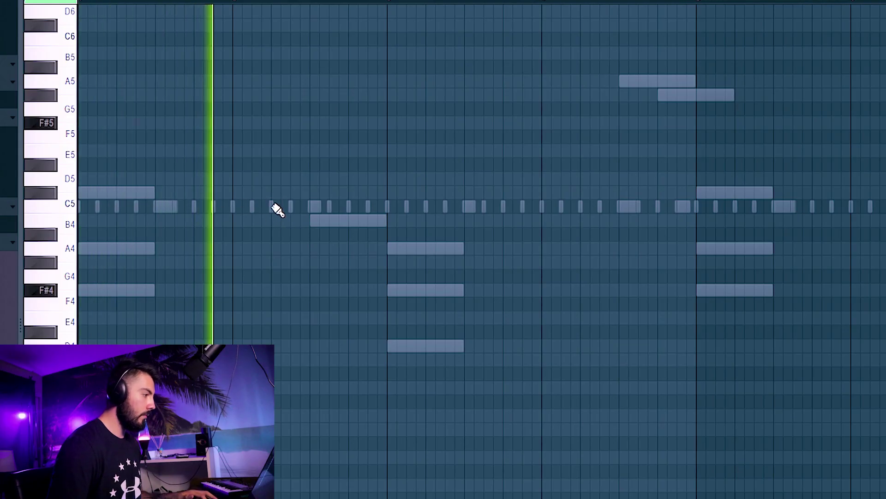
click(585, 207)
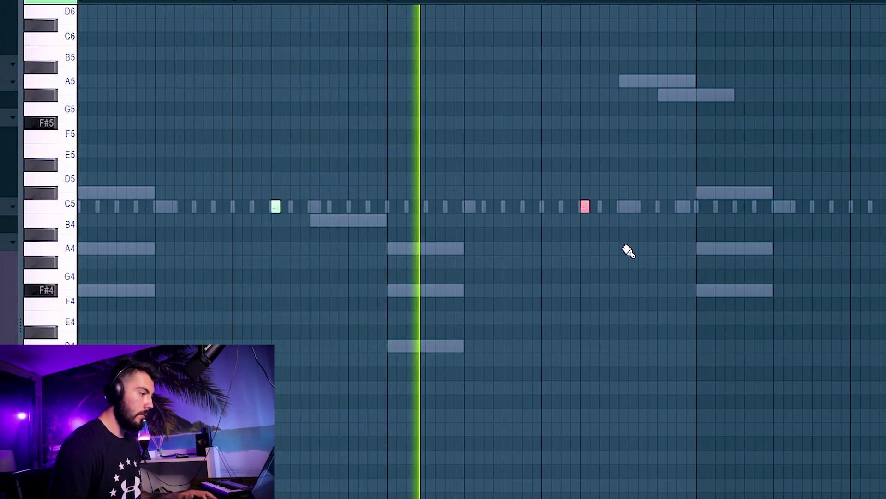
click(642, 206)
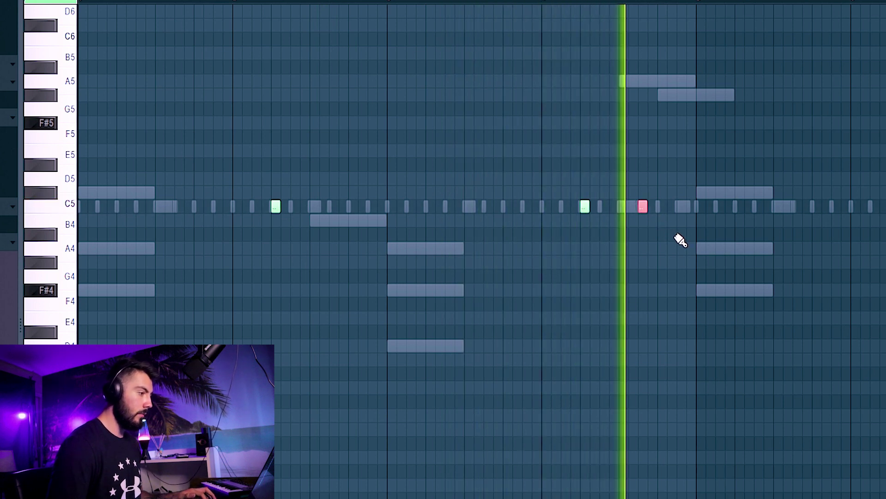
scroll(622, 238, down, 2)
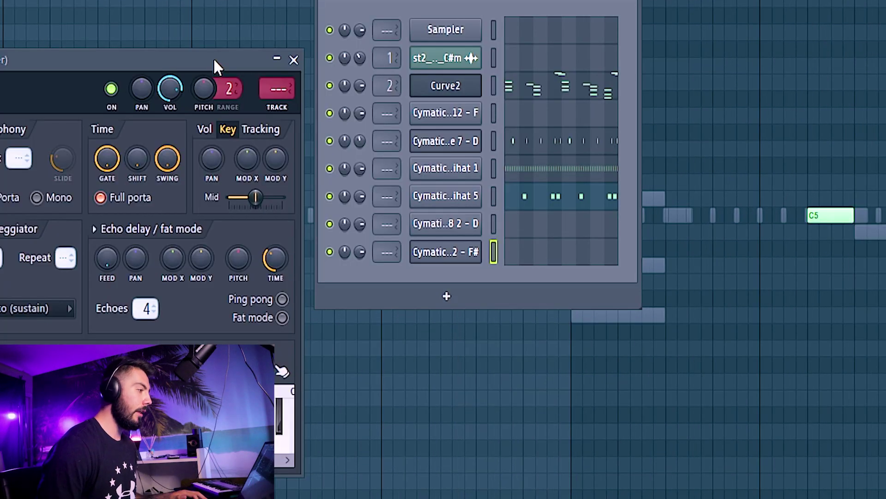
drag(213, 59, 190, 166)
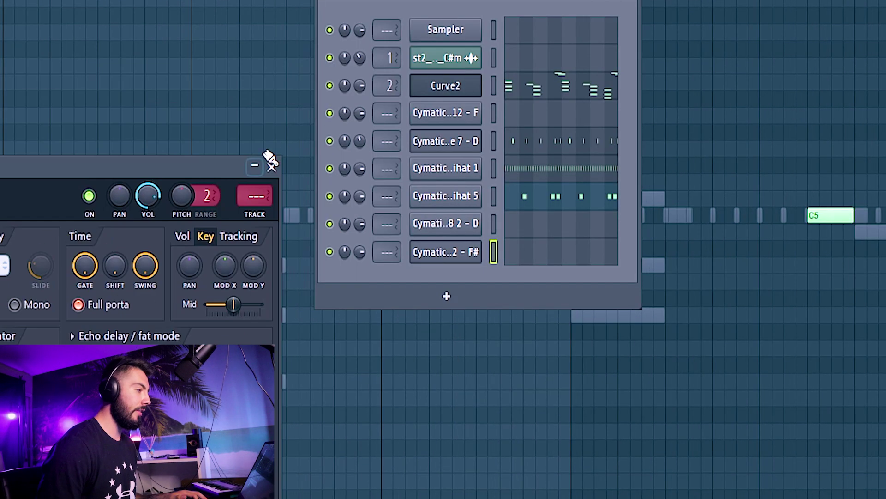
click(271, 166)
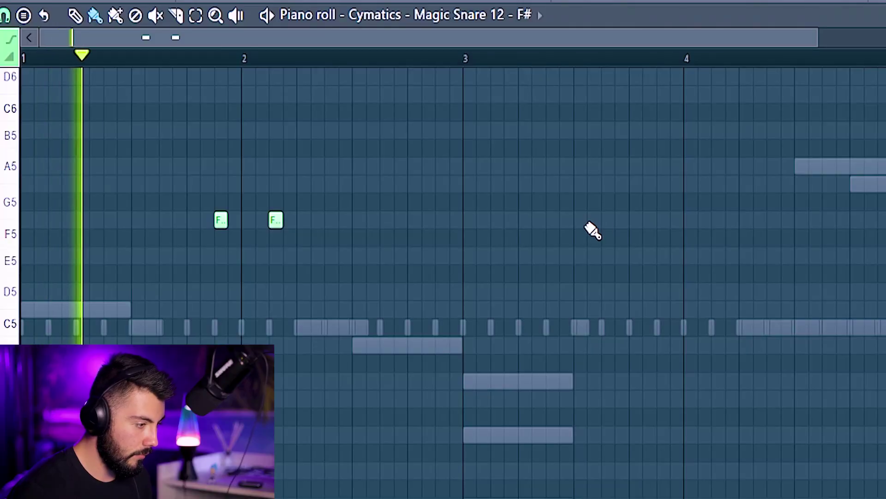
- Place F#5 snare hits, delete the extra one, and chop a snare note into a roll
click(616, 221)
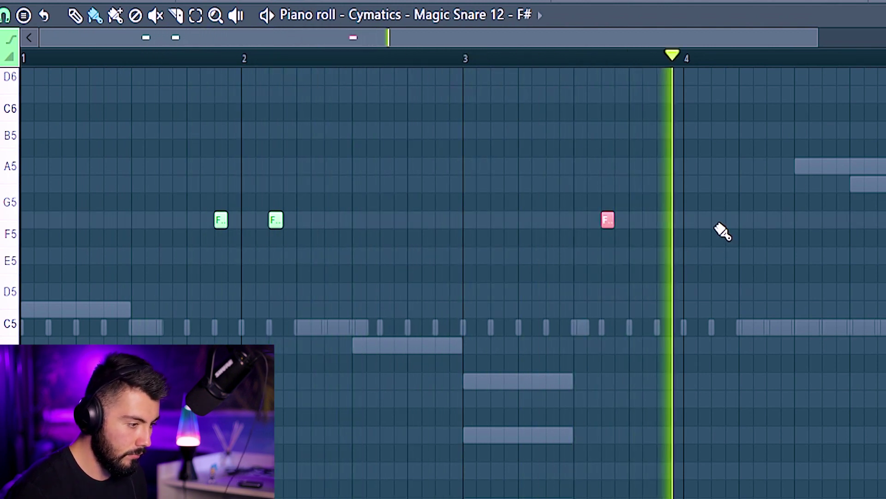
click(721, 224)
right_click(719, 222)
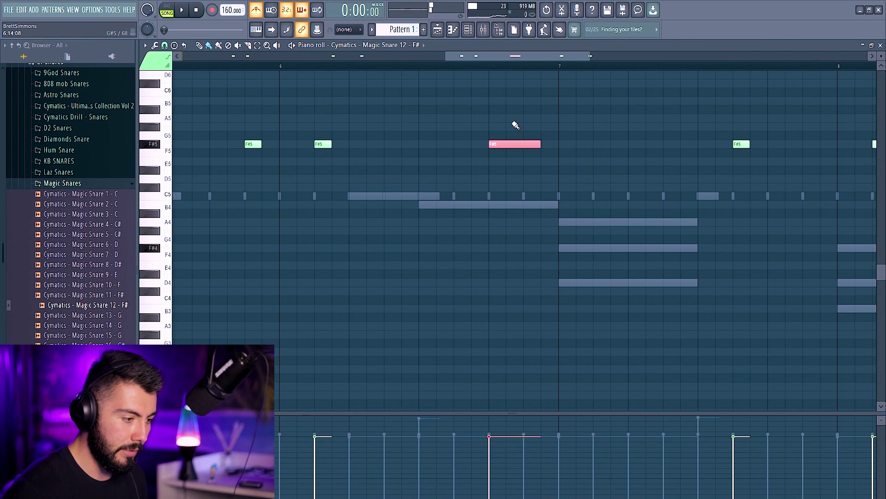
key(alt+u)
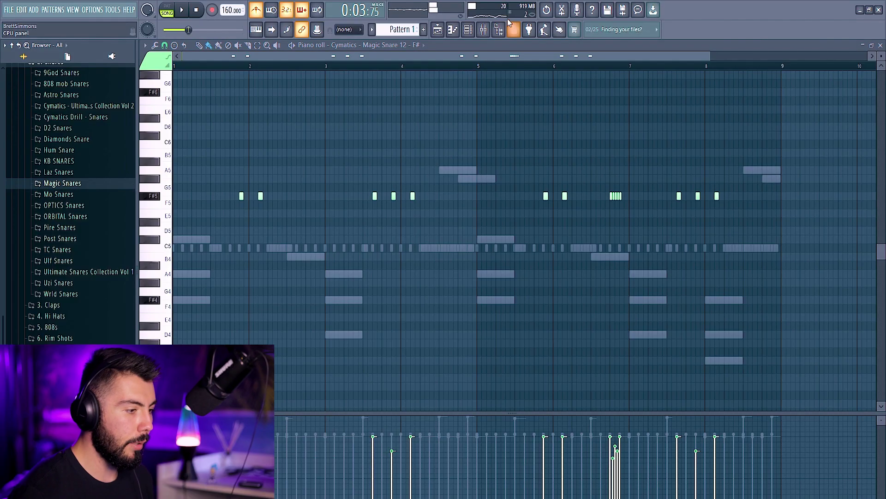
click(468, 29)
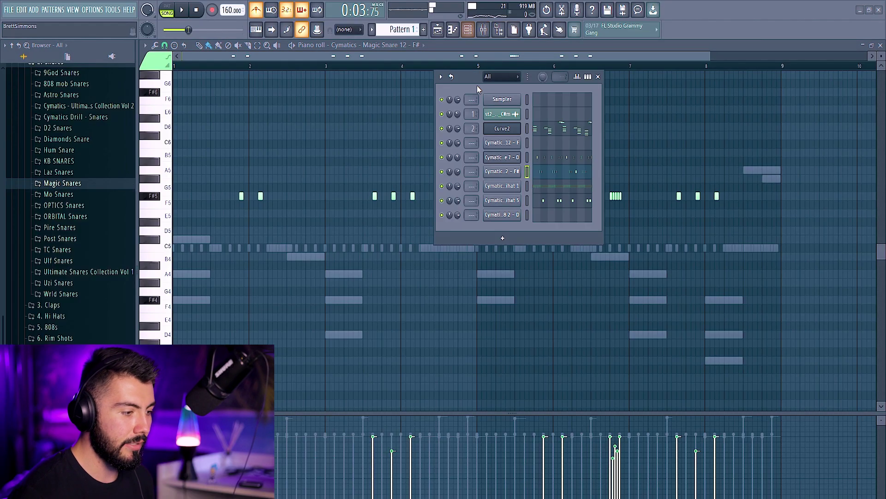
- Move the channel rack window aside beside the piano roll
drag(478, 89, 417, 135)
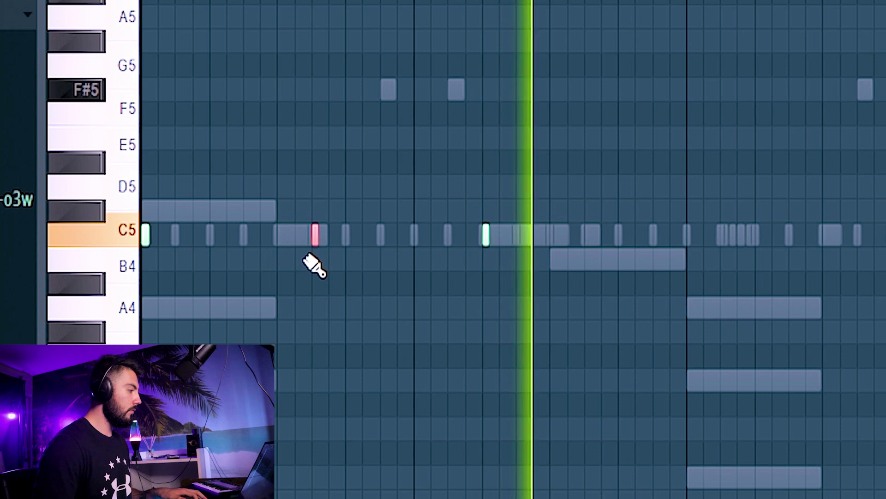
- Place a short C#6 note, undoing the misplaced first try and setting it one step later
key(space)
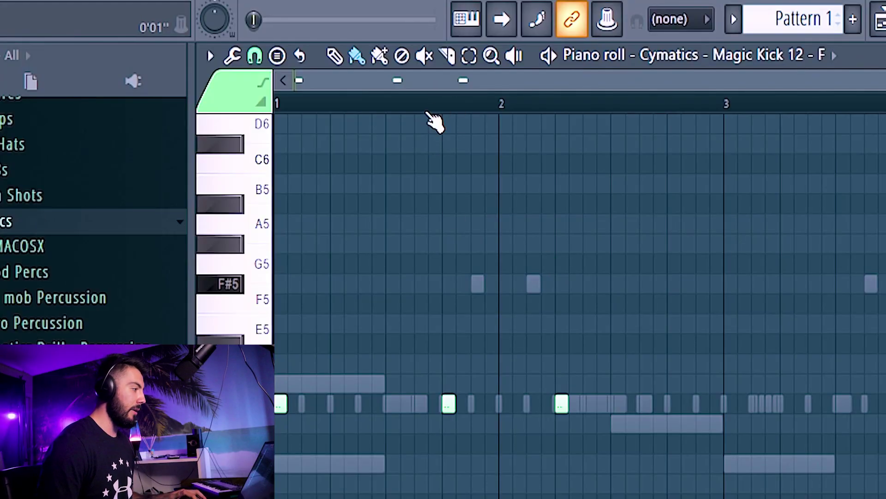
click(418, 144)
key(ctrl+z)
click(445, 144)
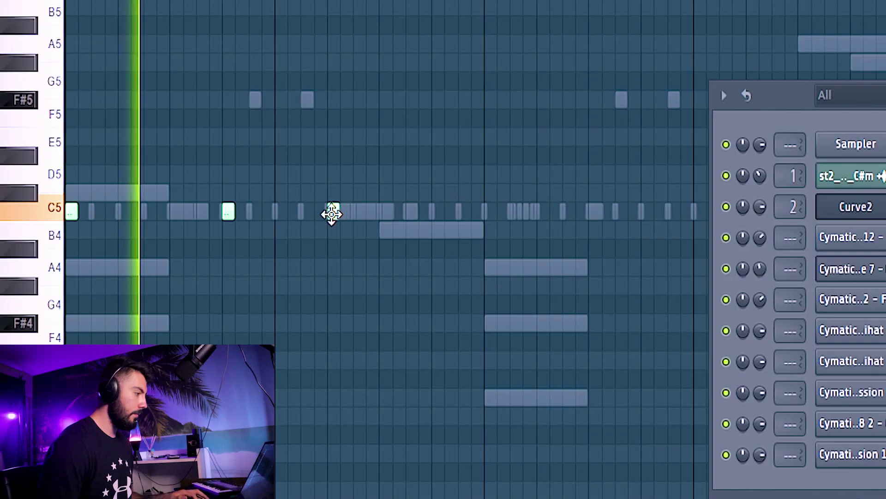
- Add two more C5 kick hits to the Magic Kick 12 pattern
click(463, 213)
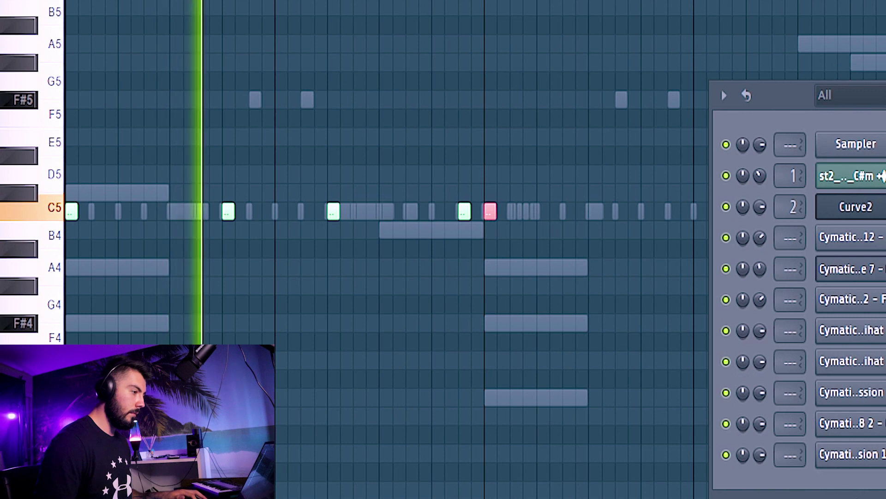
key(F6)
click(568, 212)
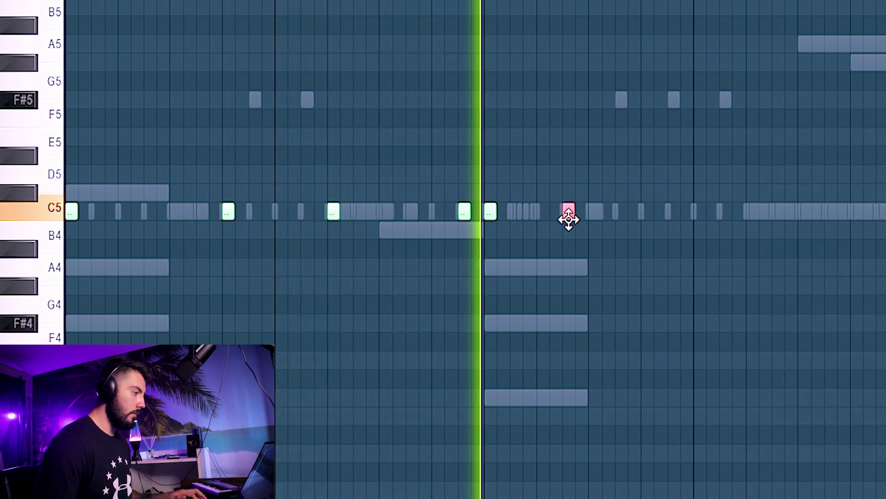
key(space)
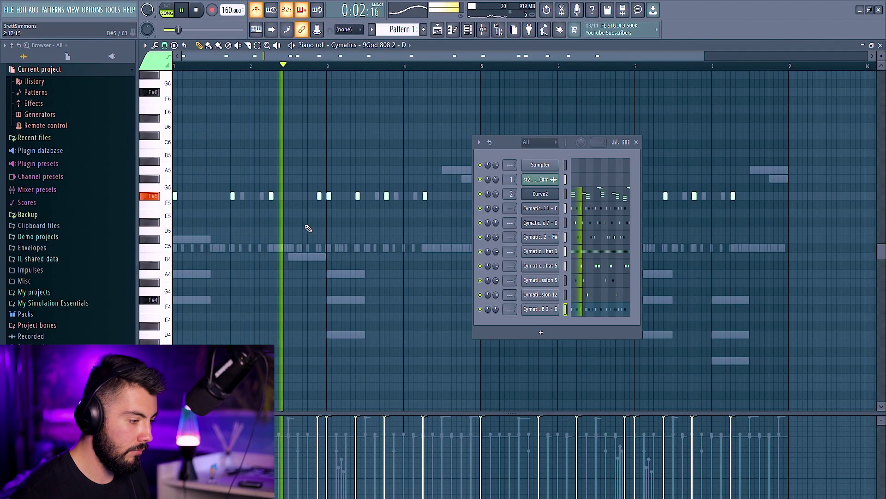
- Lower the D6 808 note a semitone to C#6 in the 9God 808 2 piano roll
key(space)
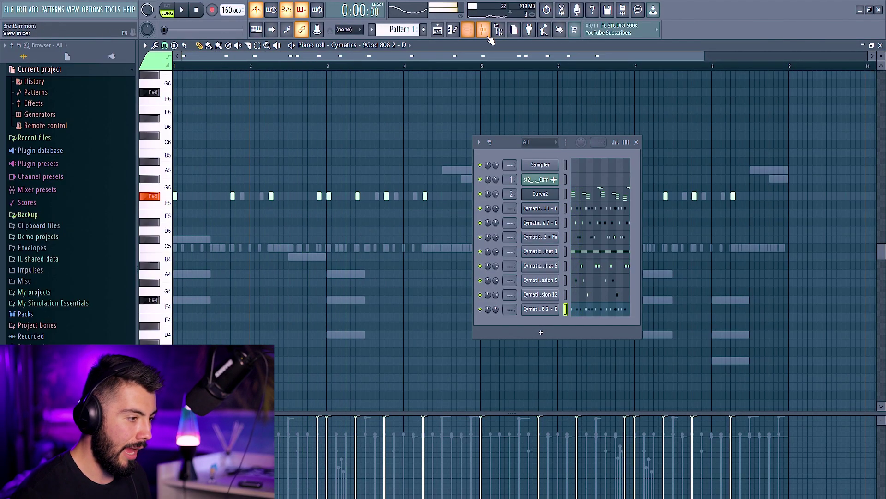
click(484, 31)
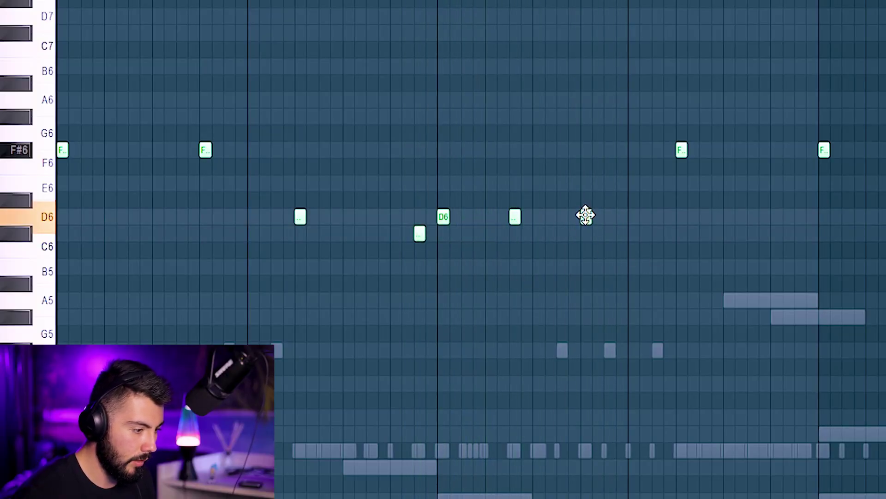
drag(586, 216, 586, 233)
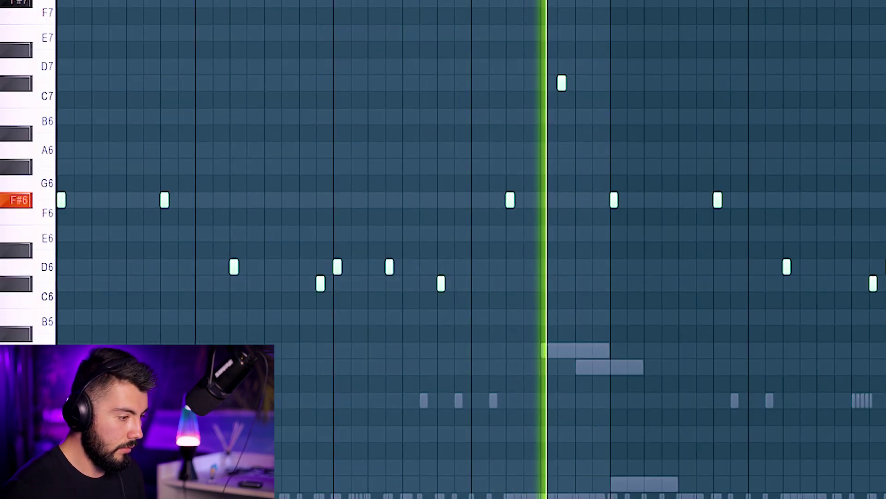
scroll(462, 185, up, 4)
scroll(461, 230, down, 6)
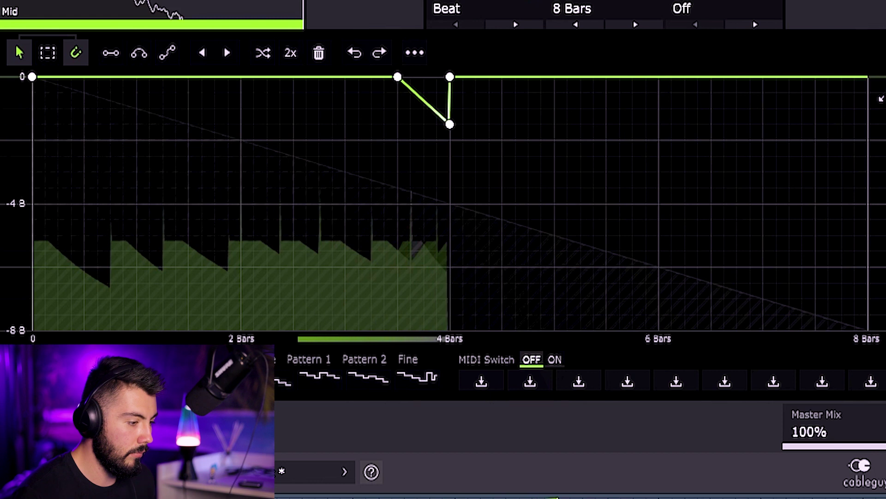
- Give the ShaperBox envelope dip straight lines and pull its 8-bar end point down
key(space)
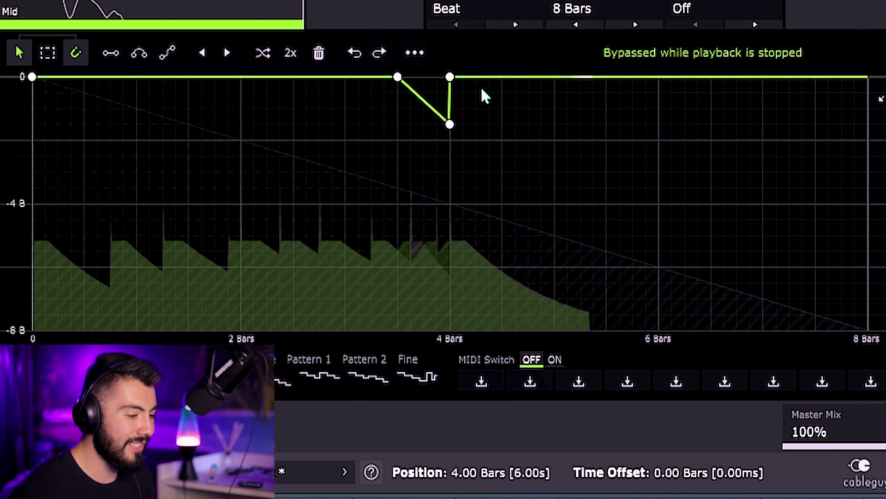
click(450, 123)
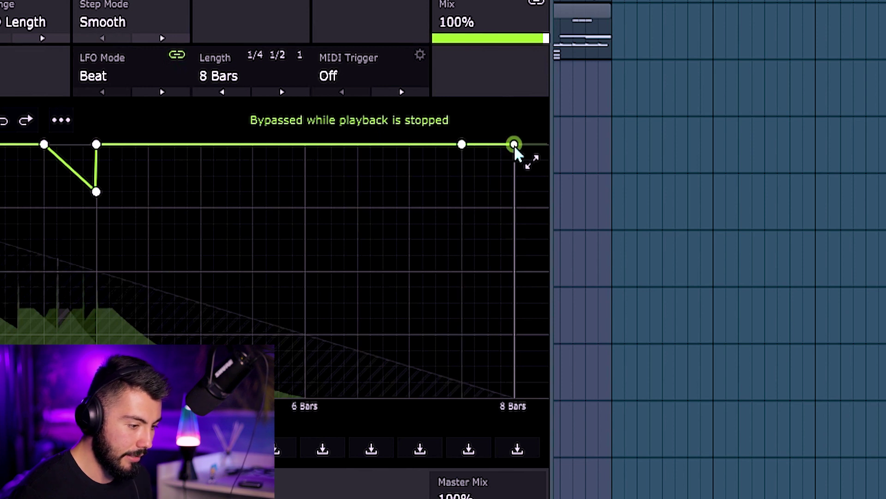
drag(514, 145, 514, 207)
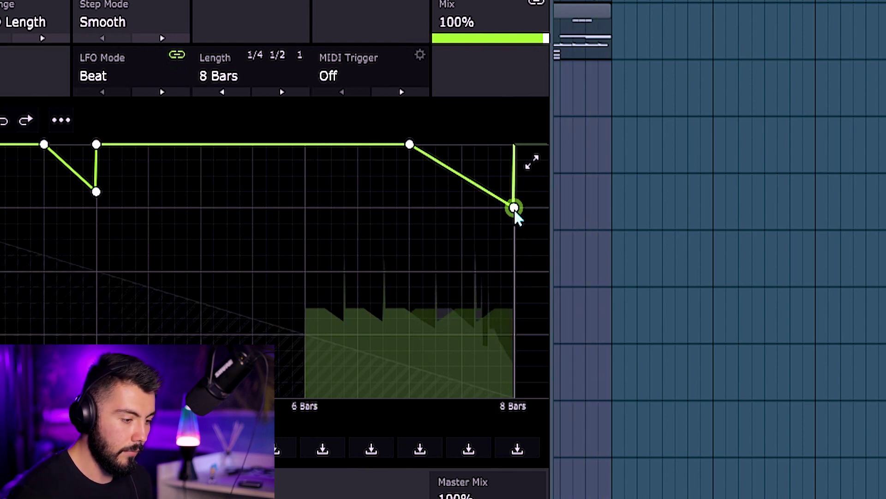
key(space)
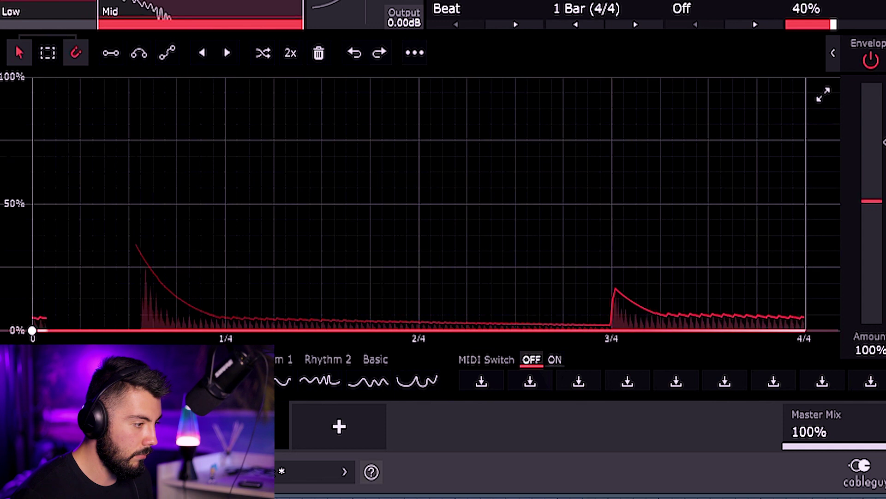
- Check mixer insert 17's sidechain routing into ShaperBox
key(F9)
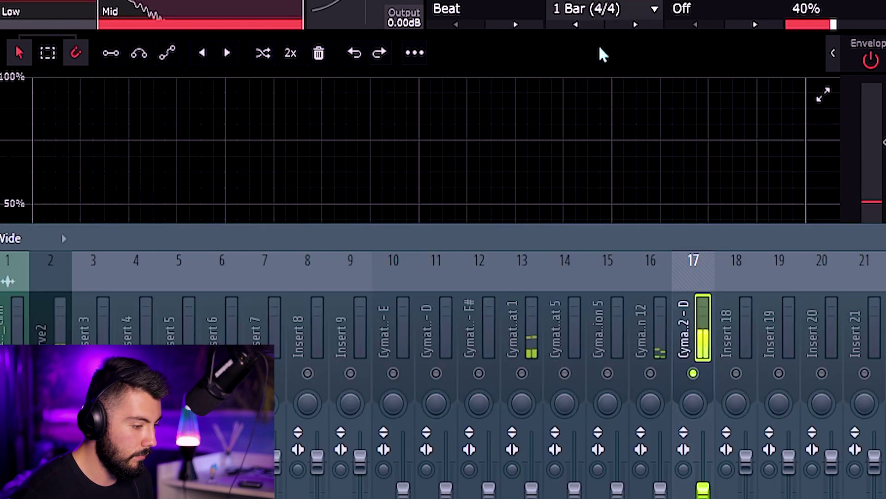
click(694, 375)
key(F9)
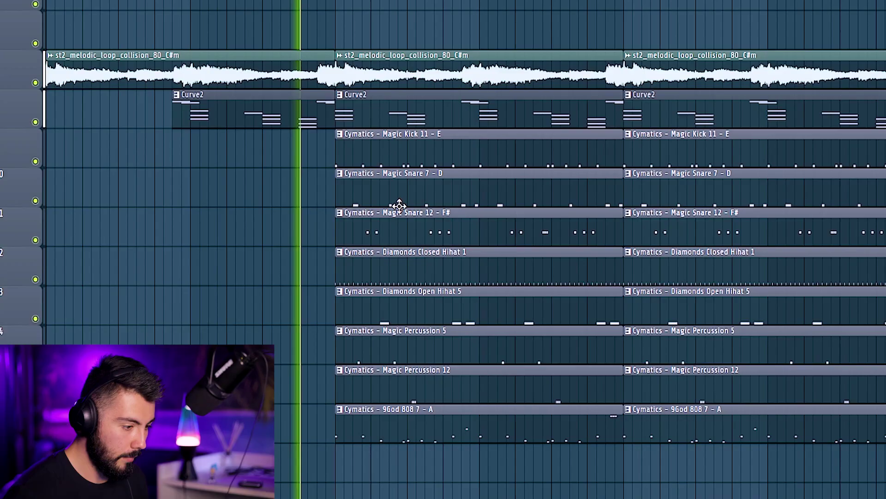
- Delete the snare, hi-hat and percussion clips from the intro block
right_click(408, 197)
right_click(420, 226)
right_click(420, 265)
right_click(420, 304)
right_click(421, 344)
right_click(421, 369)
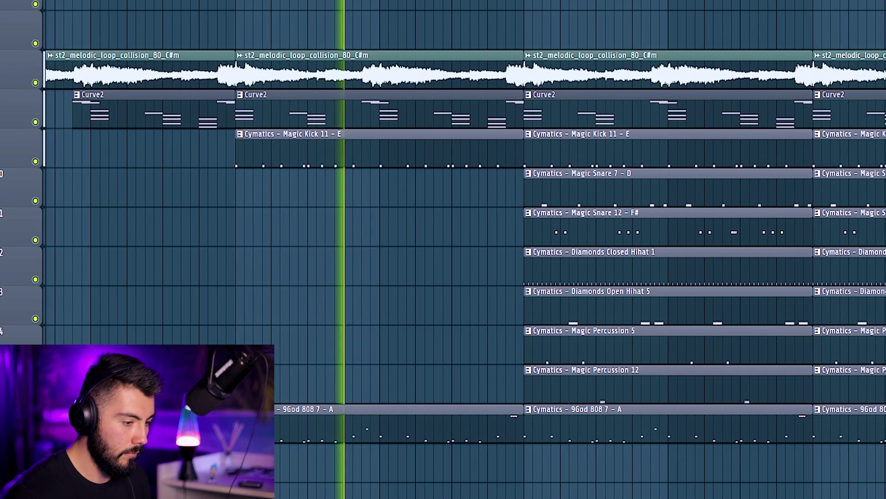
- Paint a Magic Snare 7 clip and move it into the intro's second half
click(184, 190)
drag(183, 189, 316, 211)
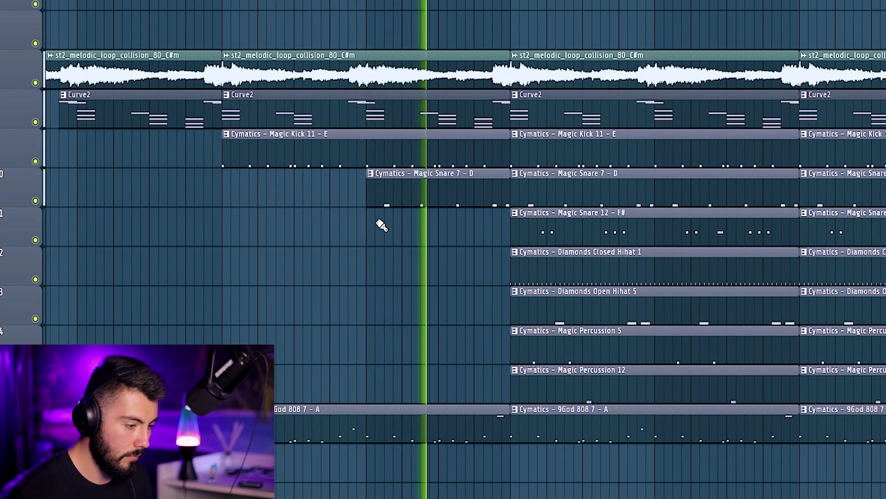
scroll(511, 229, up, 5)
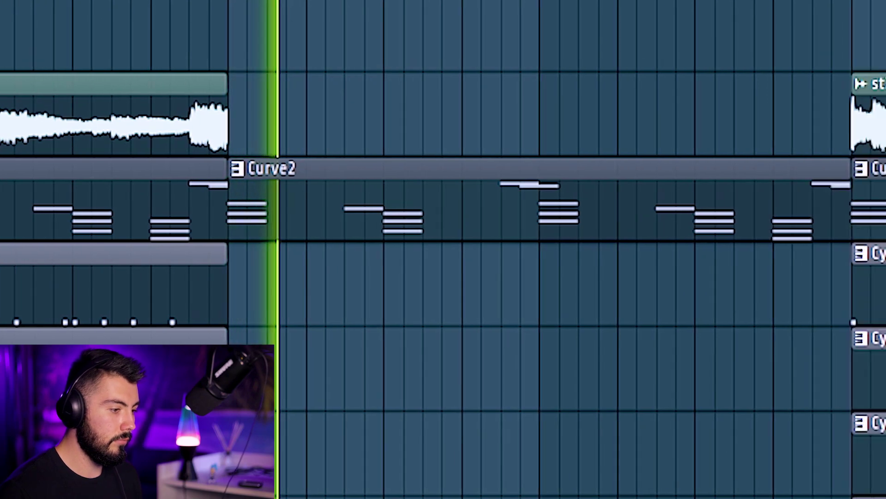
- Make the Curve2 clip a unique Curve2 #2 pattern and select all its notes
key(space)
right_click(217, 184)
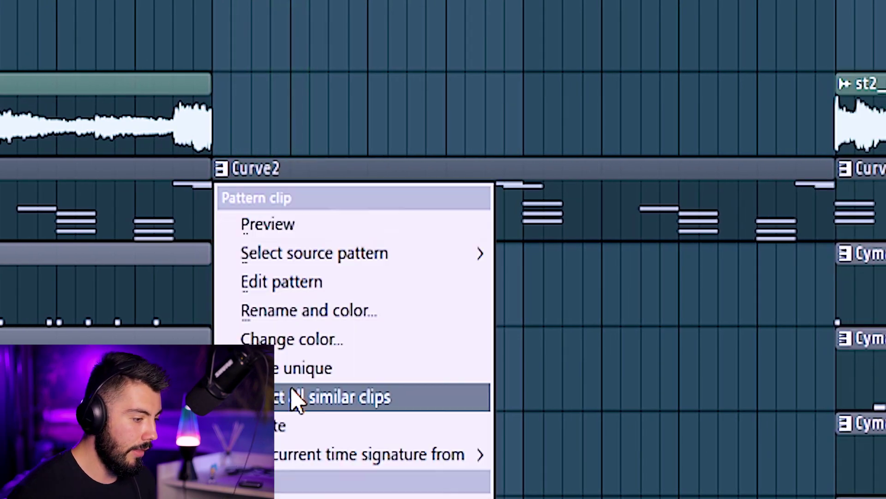
click(300, 369)
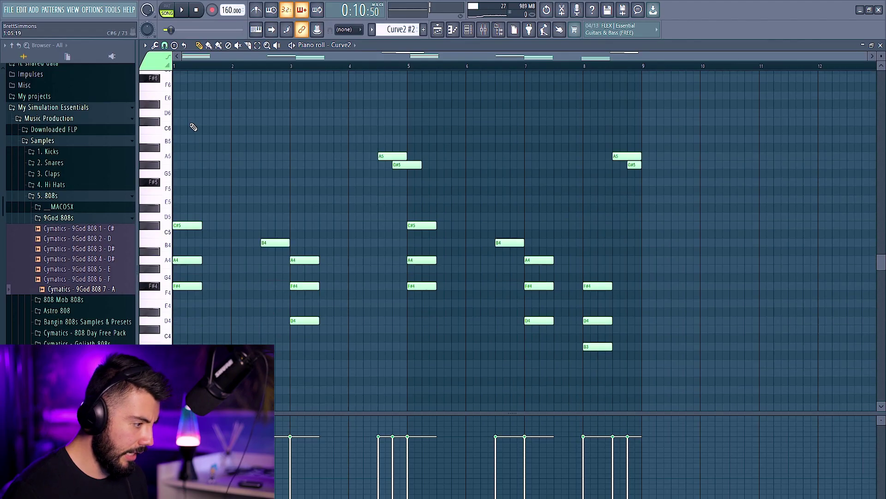
key(ctrl+a)
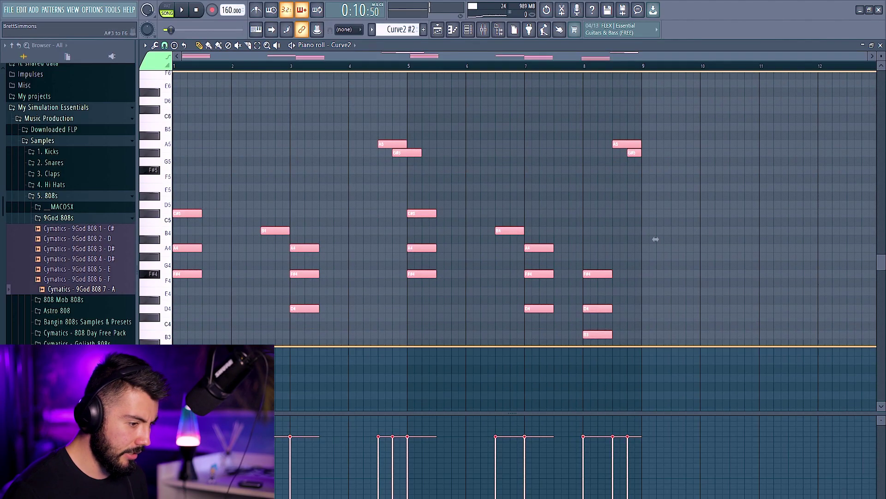
key(alt+r)
key(Escape)
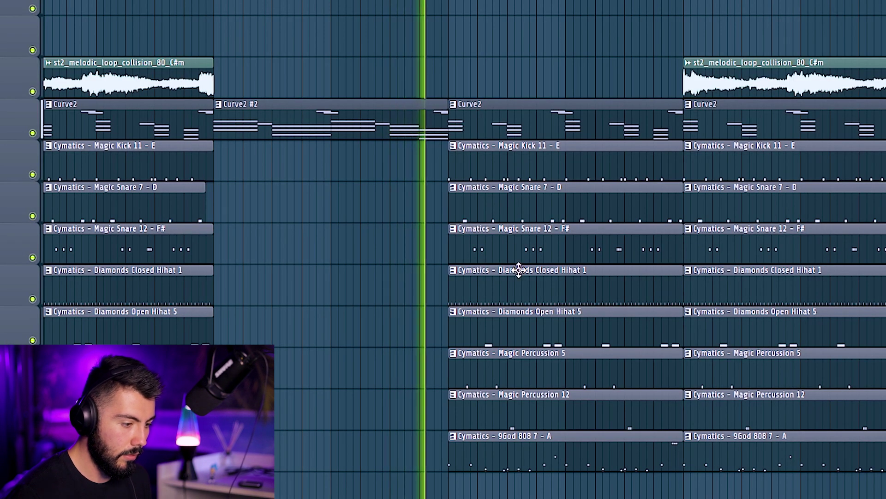
- Delete the closed hi-hat and Magic Percussion 5 clips from the next section
right_click(515, 293)
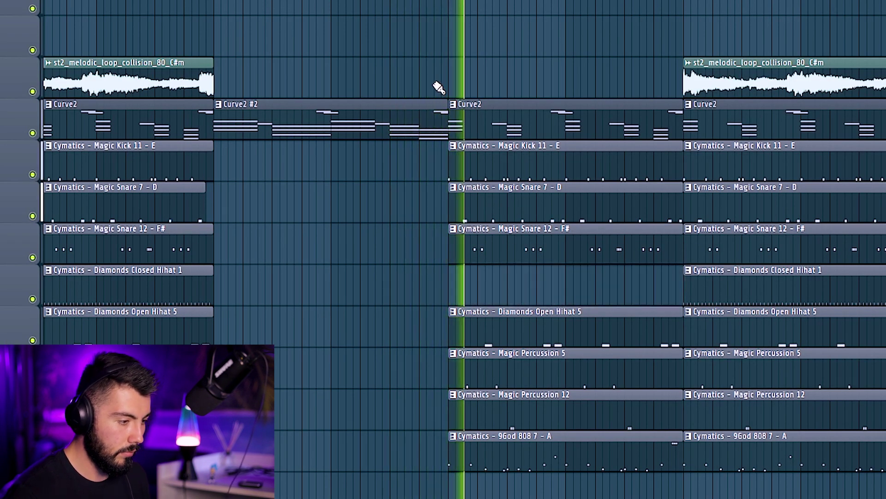
scroll(501, 342, right, 1)
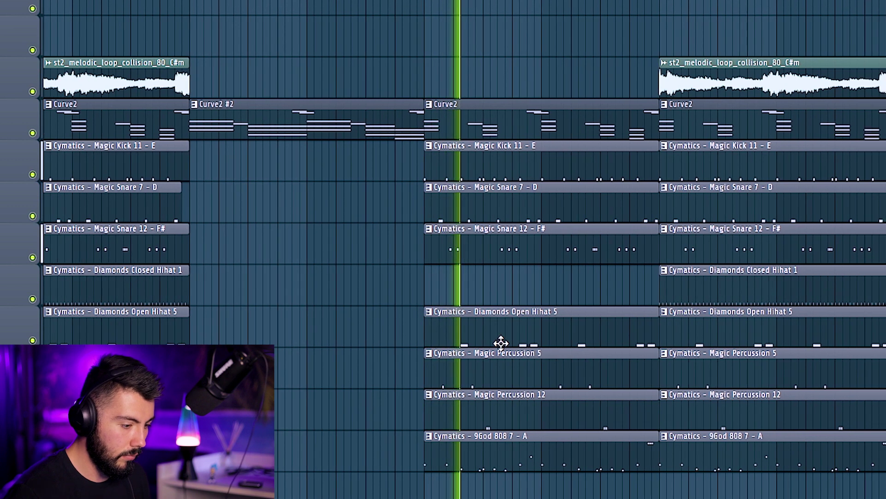
right_click(494, 377)
scroll(492, 203, right, 4)
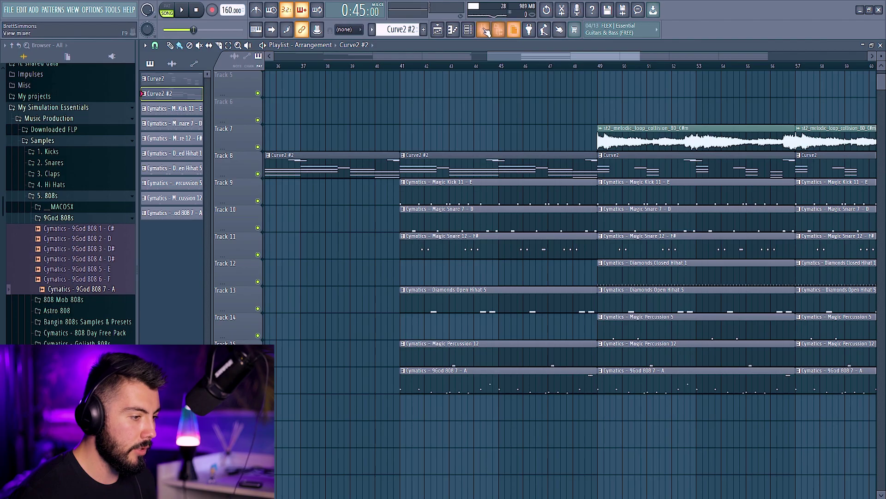
key(F9)
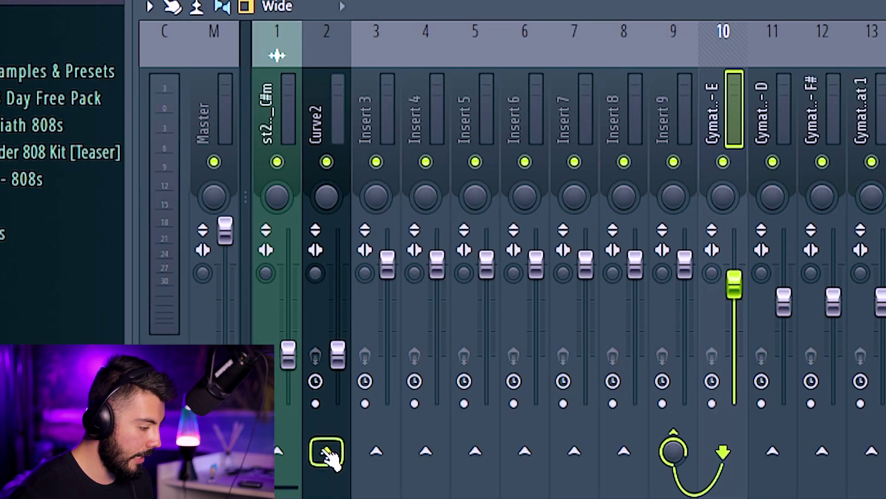
- Sidechain the kick into the Curve2 track and load Fruity Limiter in its first slot
right_click(327, 454)
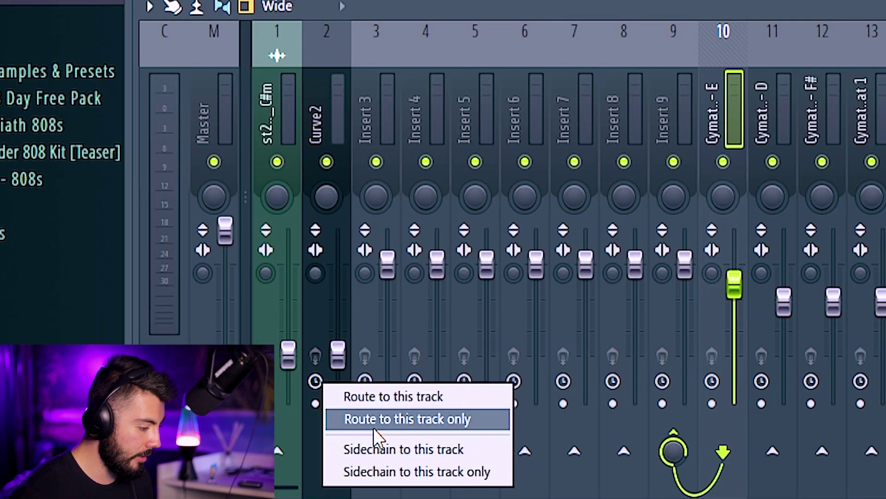
click(383, 450)
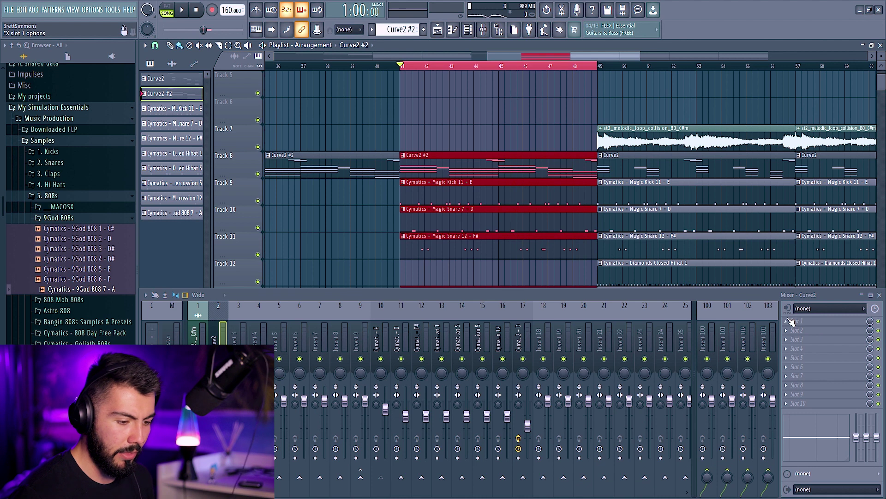
click(790, 321)
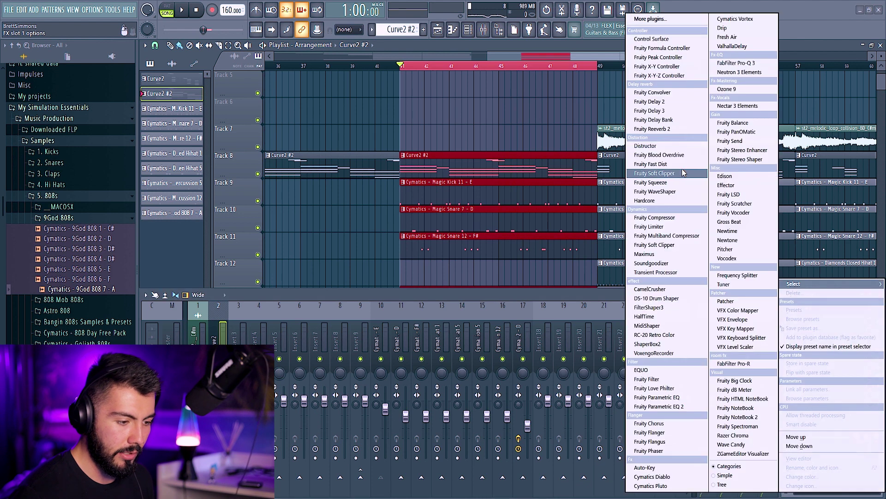
click(651, 226)
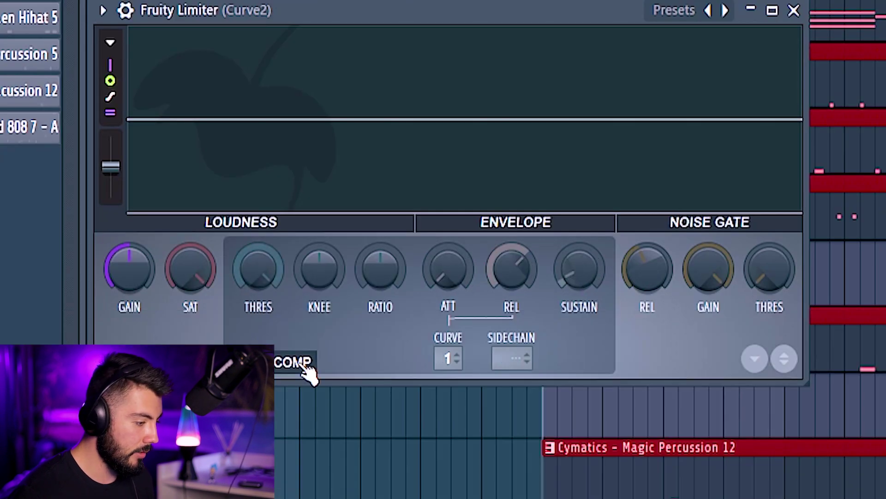
- Lower the Fruity Limiter compressor threshold during playback for deeper ducking
key(space)
drag(259, 277, 259, 305)
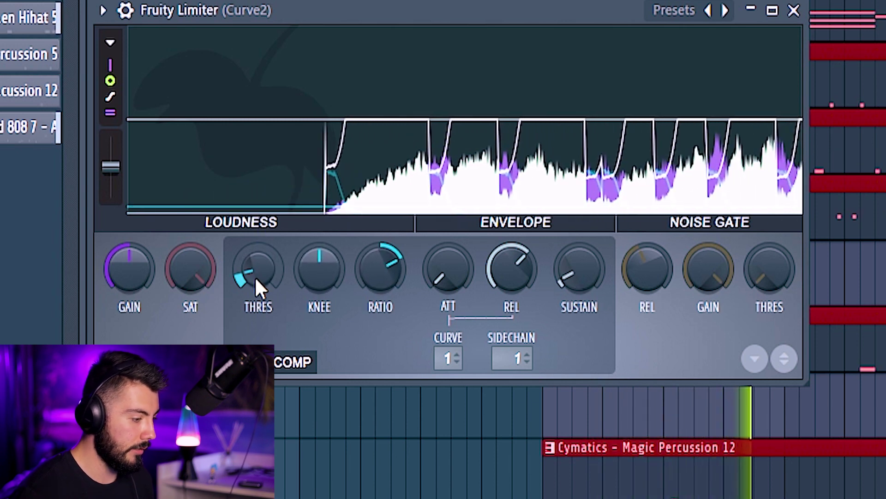
drag(257, 283, 257, 298)
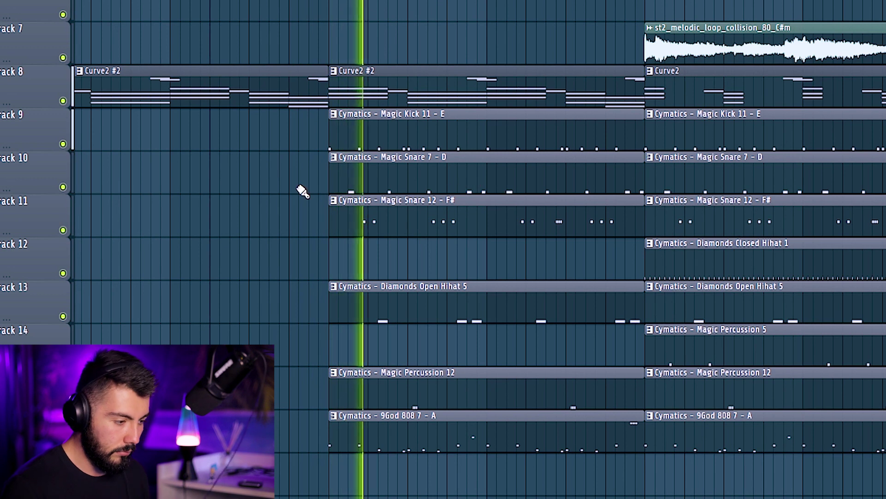
- Select bars 57 to 68 on the playlist ruler
key(F9)
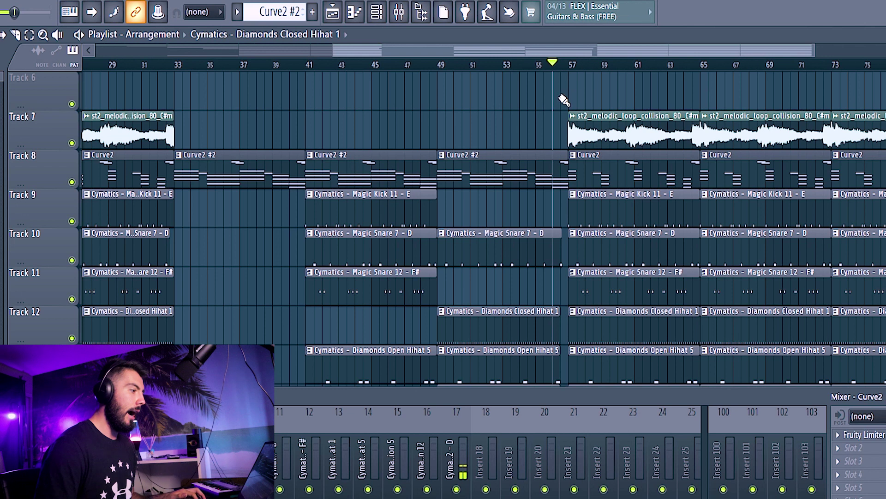
scroll(640, 101, up, 2)
scroll(457, 81, right, 2)
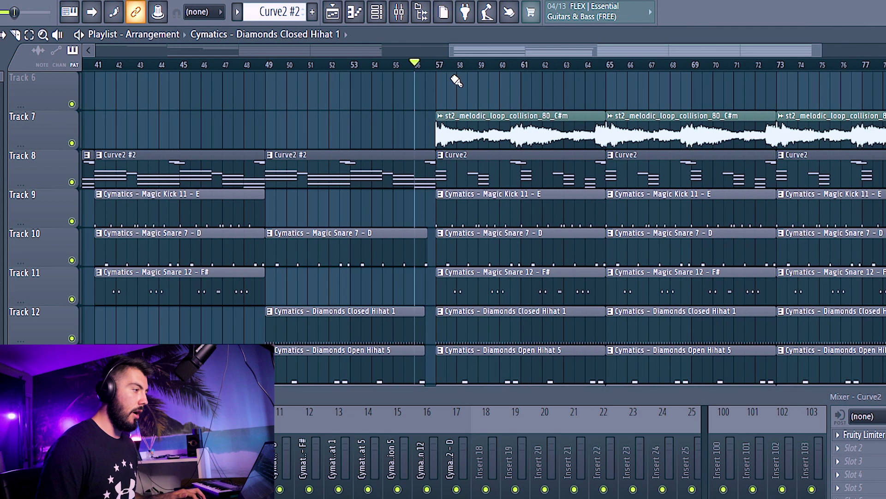
drag(445, 68, 670, 70)
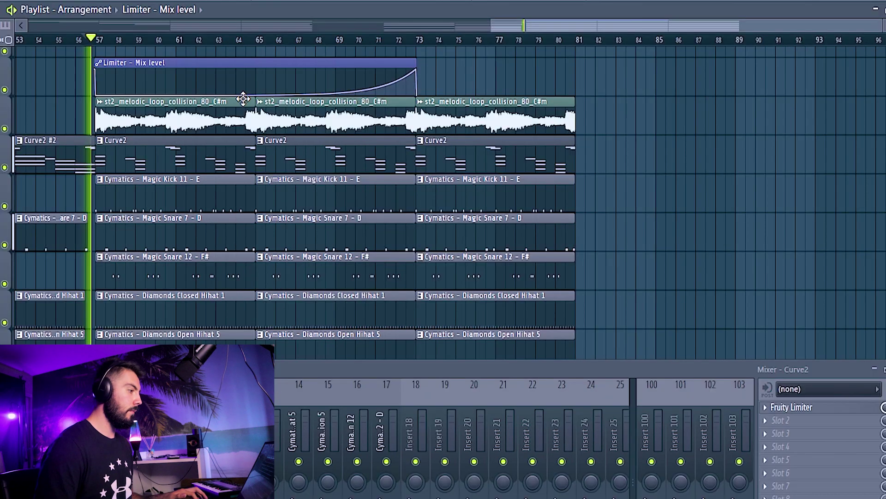
scroll(742, 242, down, 3)
scroll(742, 241, up, 2)
key(F9)
- Delete the third copy of the section, then select the clips from bars 35 to 56
scroll(633, 293, up, 3)
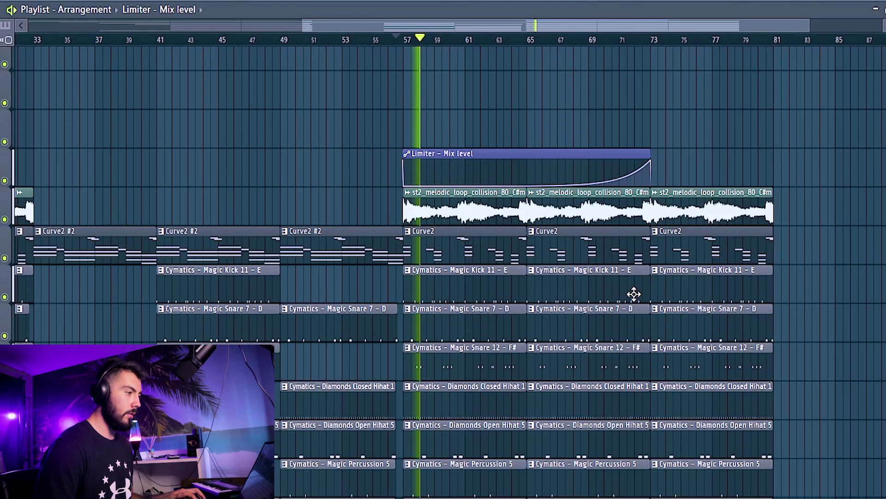
scroll(807, 259, up, 2)
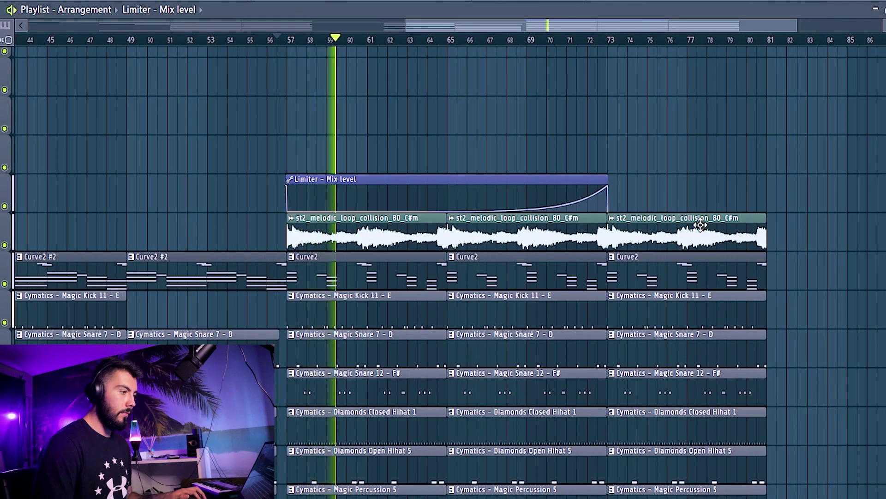
drag(694, 240, 685, 475)
key(Delete)
scroll(815, 340, down, 3)
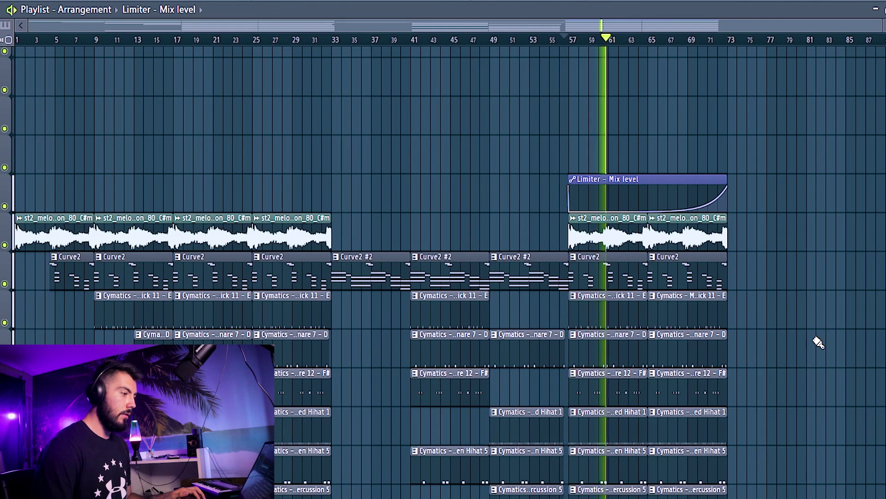
scroll(759, 295, down, 1)
drag(372, 192, 565, 498)
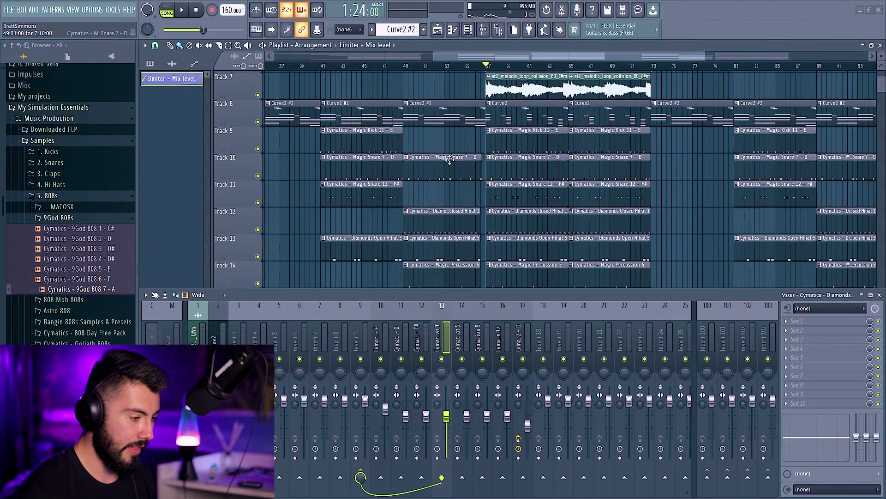
- Loop-play bars 49–57 and close the mixer to view FilterShaper3 fully
drag(405, 66, 484, 66)
key(space)
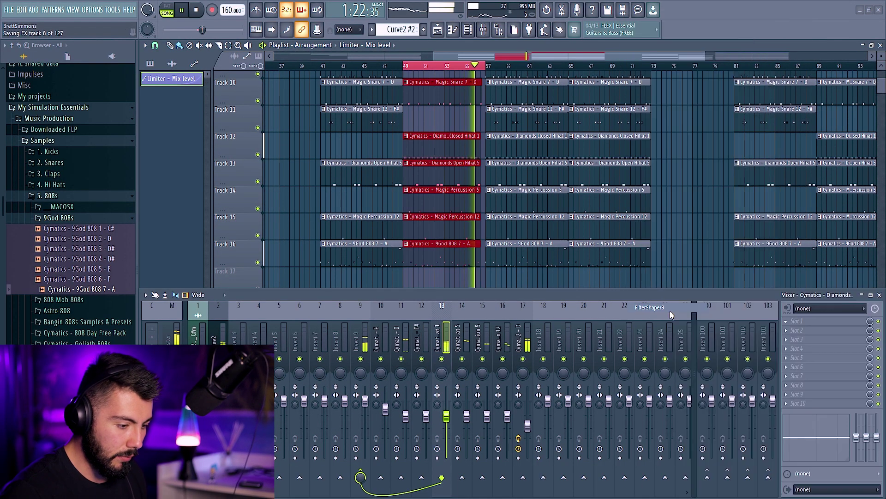
click(881, 295)
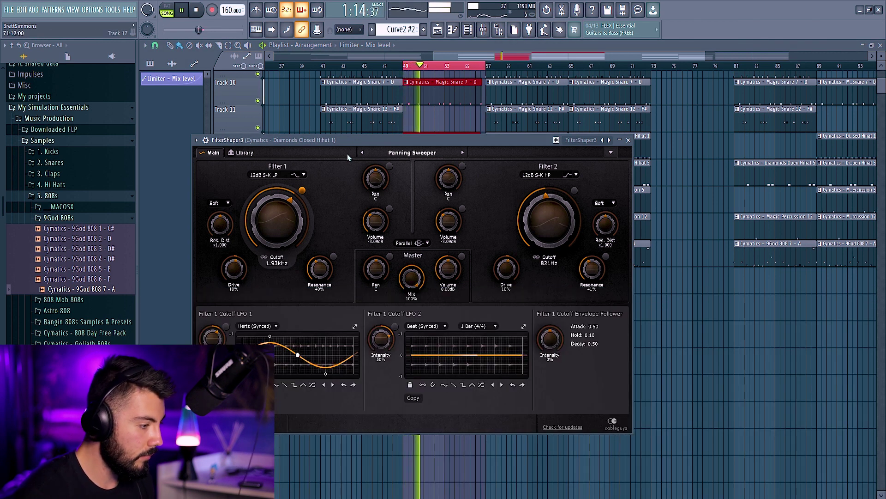